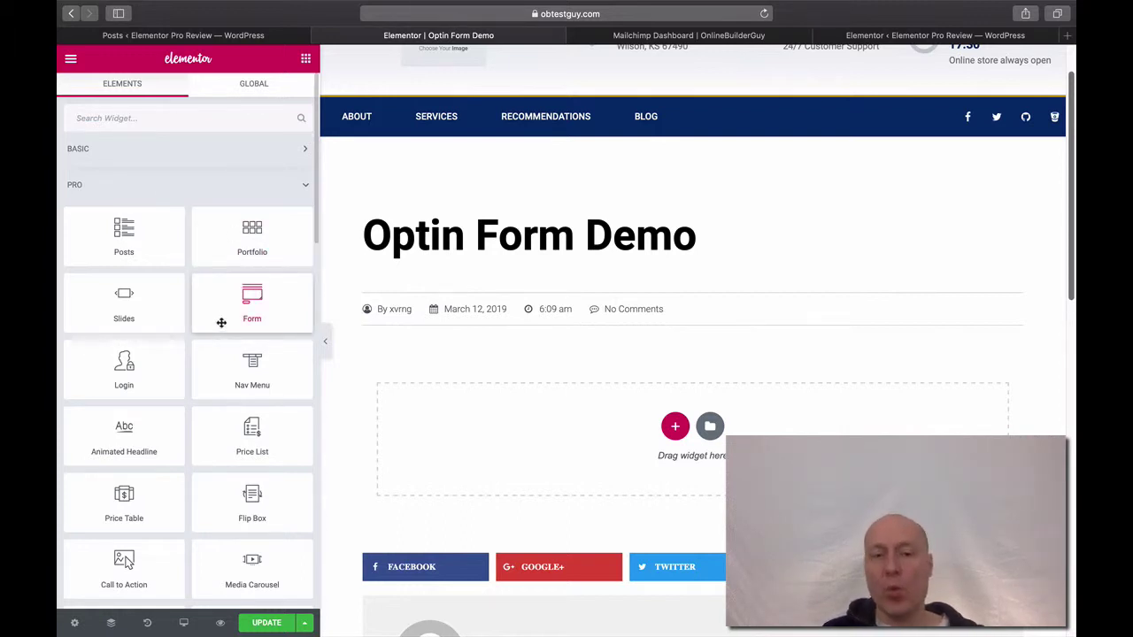
Drop the Pro Form widget into the empty section, creating Name, Email and Message fields.
drag(222, 323, 556, 462)
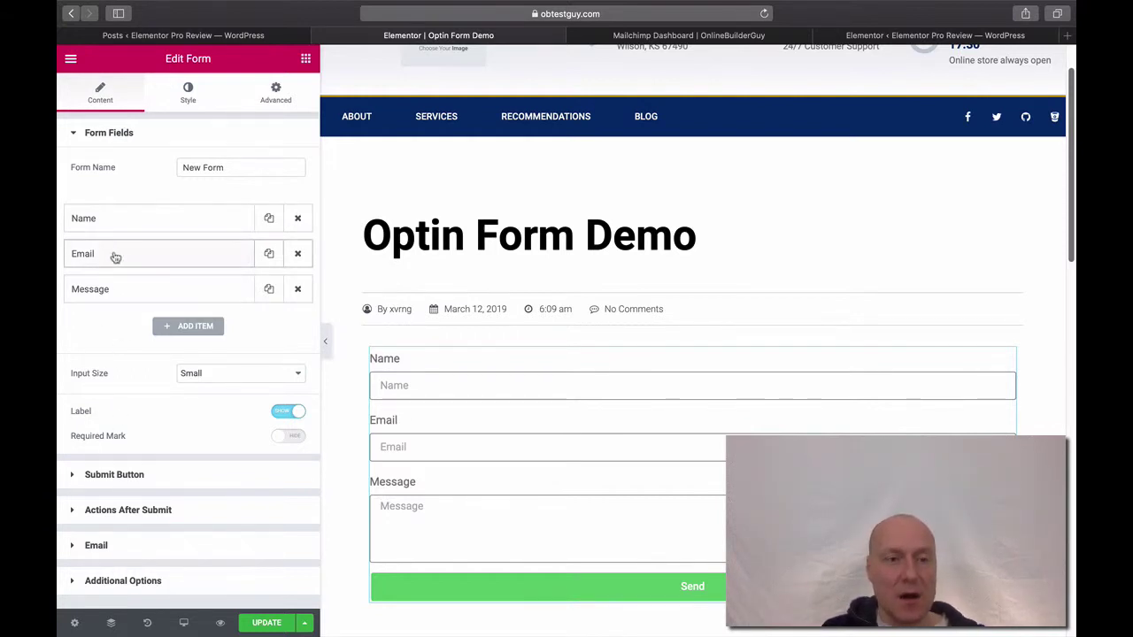
Delete the Name and Message fields and expand the Email field's settings.
click(298, 219)
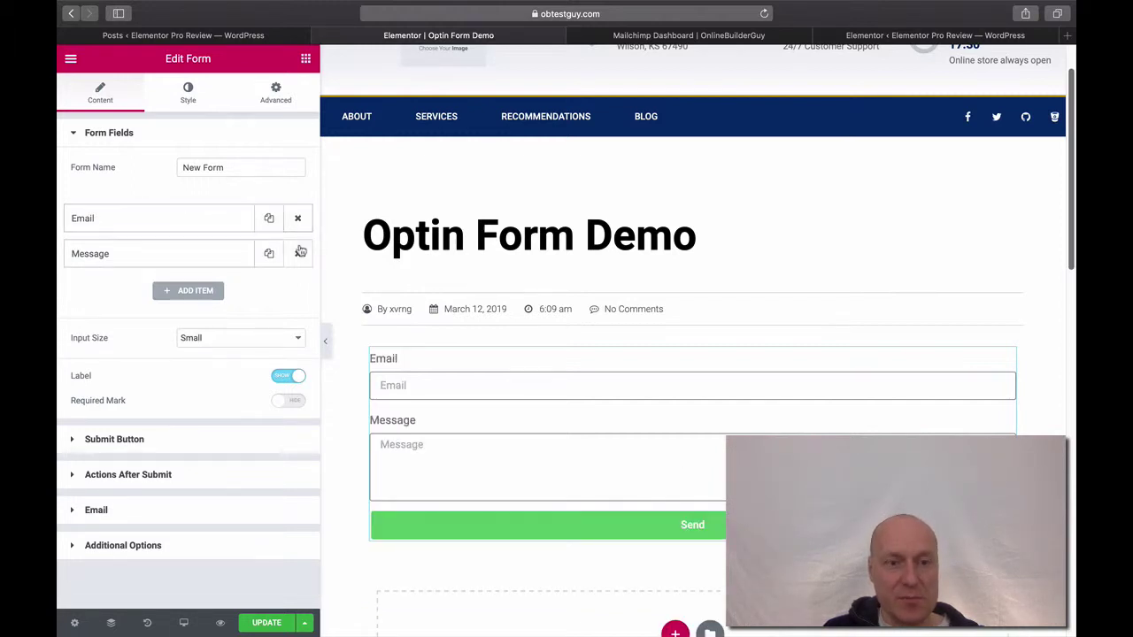
click(298, 254)
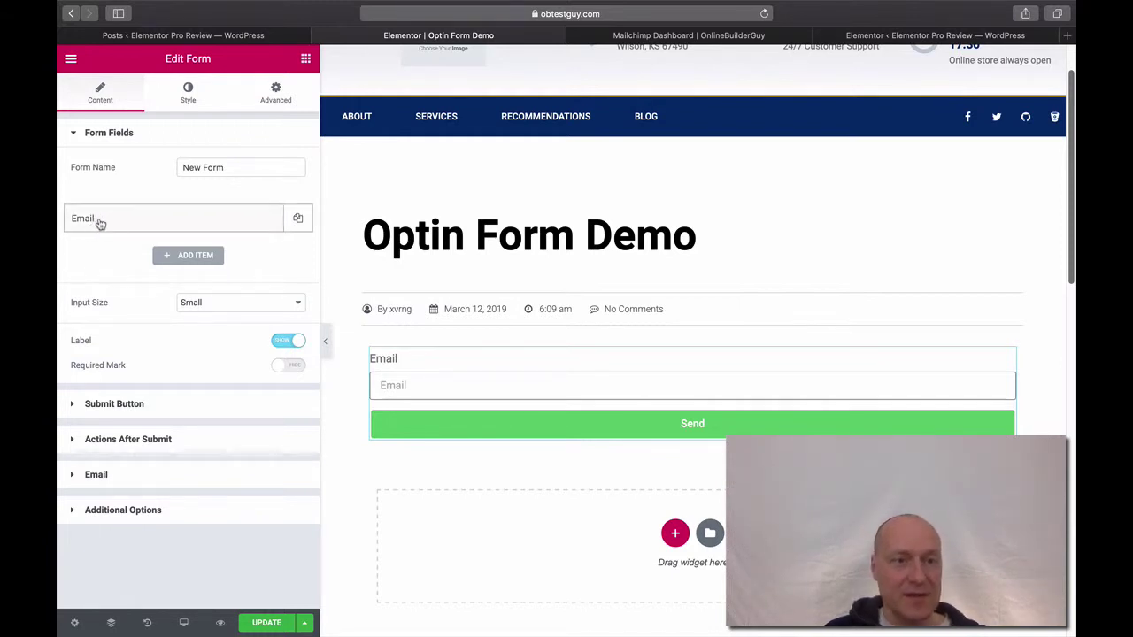
click(100, 224)
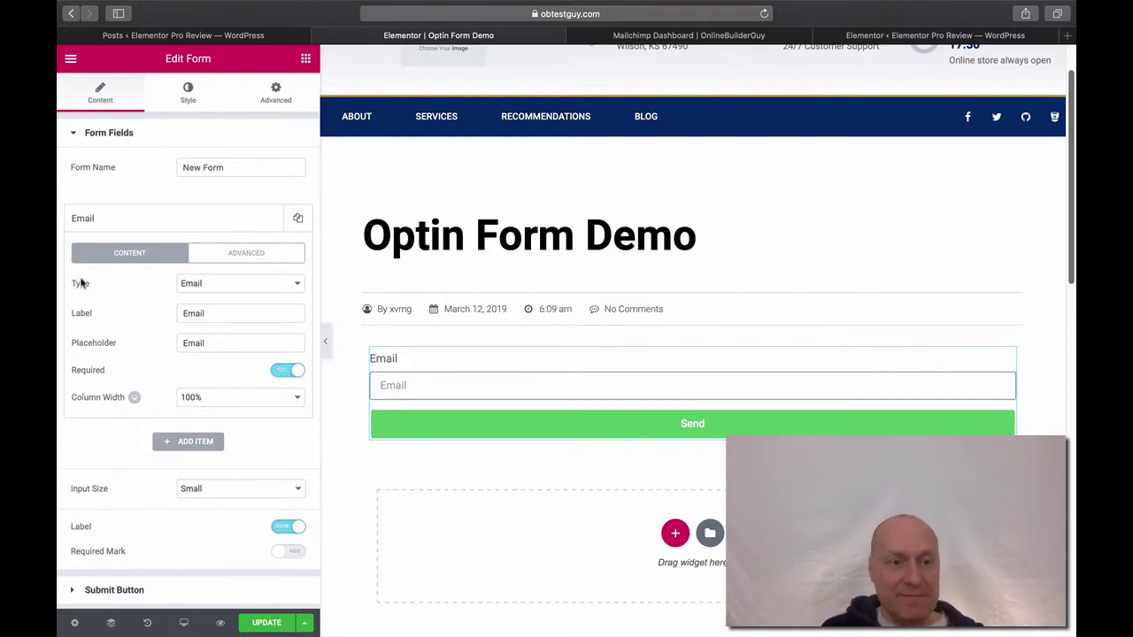
Keep the field type as Email, set Required Mark to Show, and collapse Form Fields.
click(245, 285)
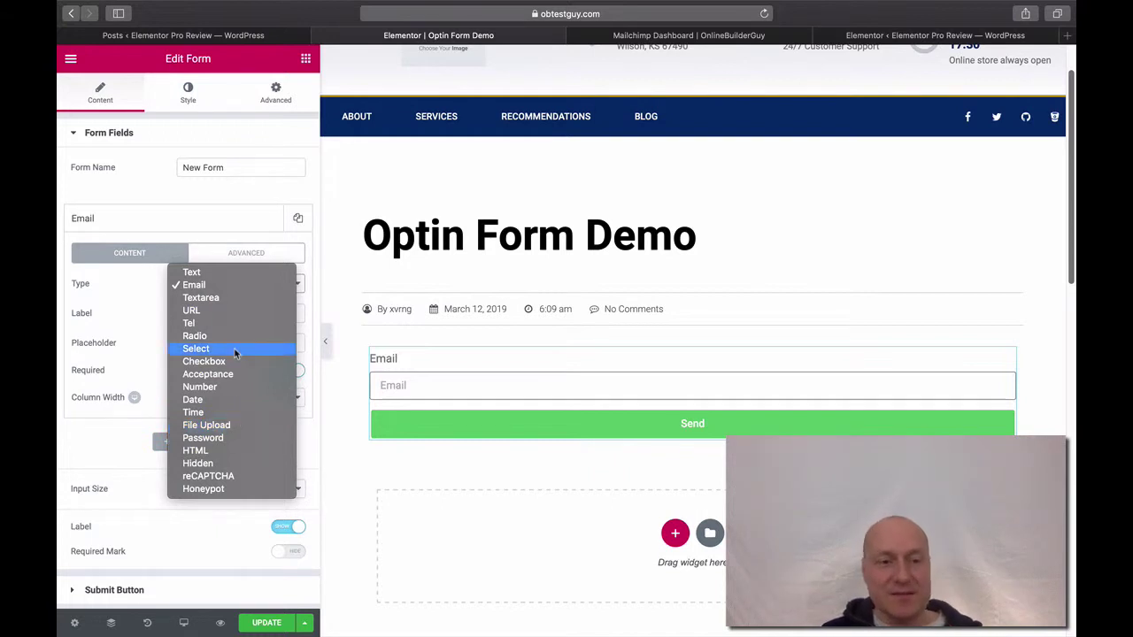
click(245, 287)
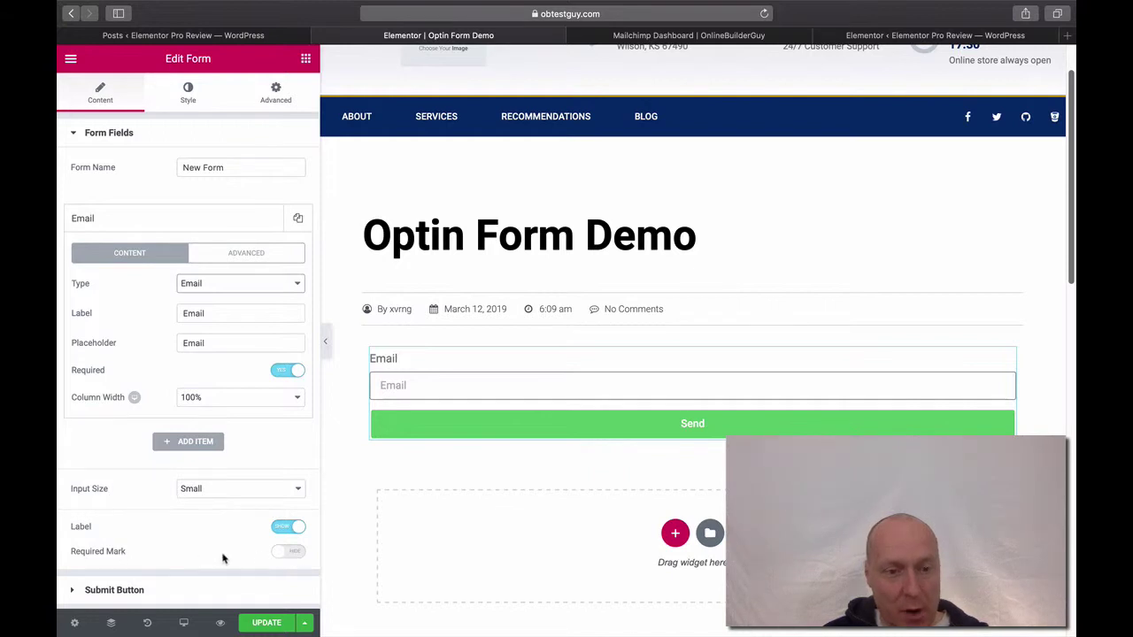
click(292, 551)
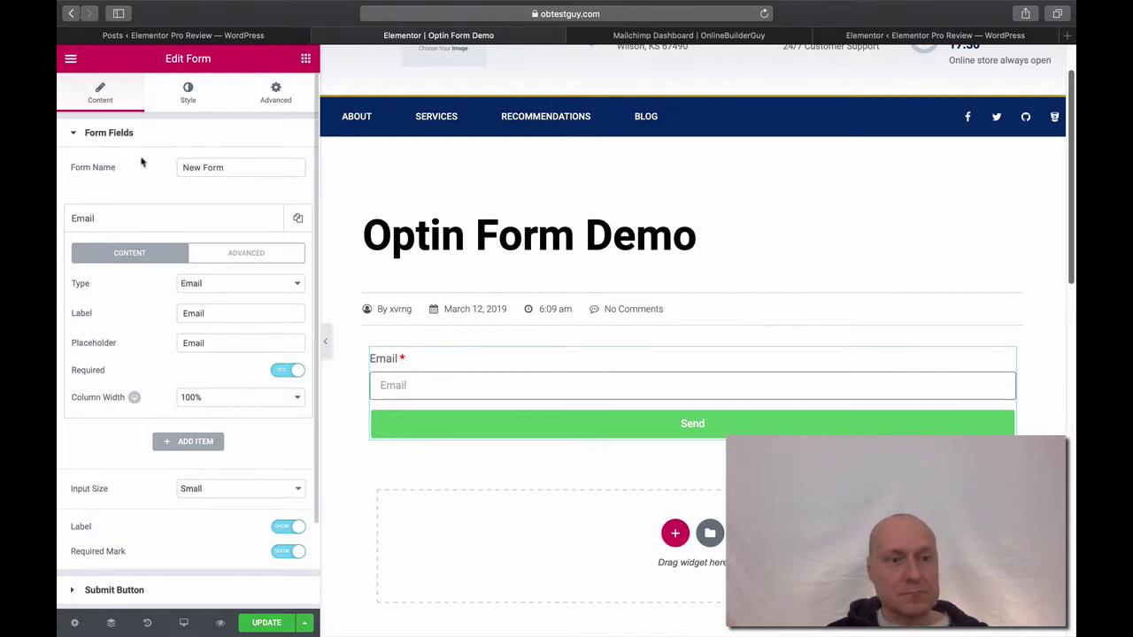
click(72, 136)
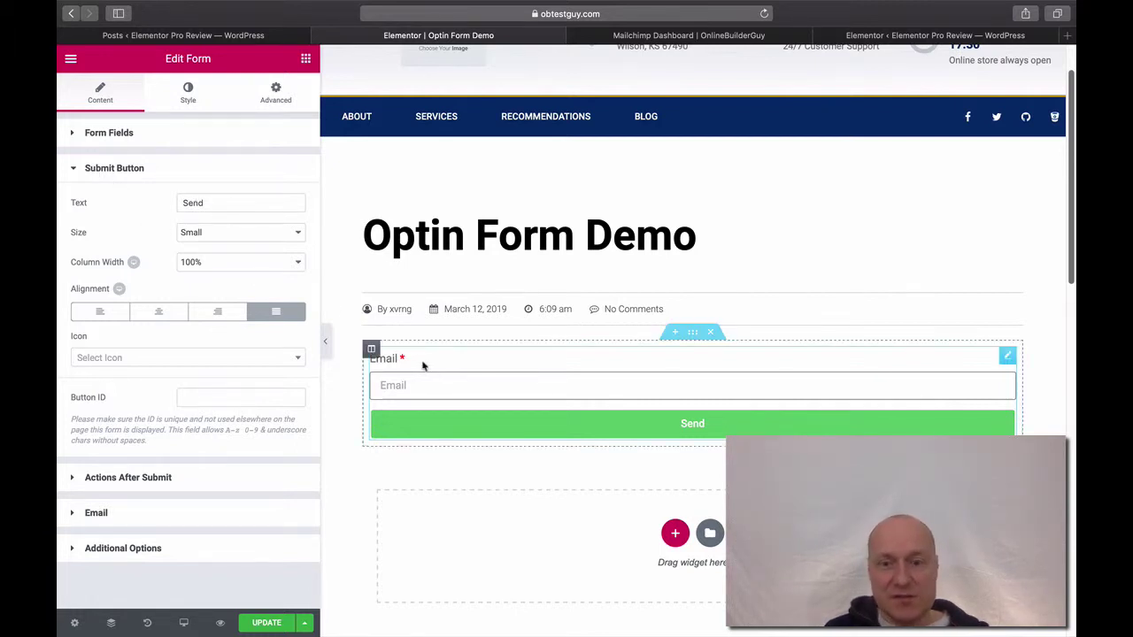
Change the button text from 'Send' to 'Submit', keeping its size at Small.
double_click(194, 203)
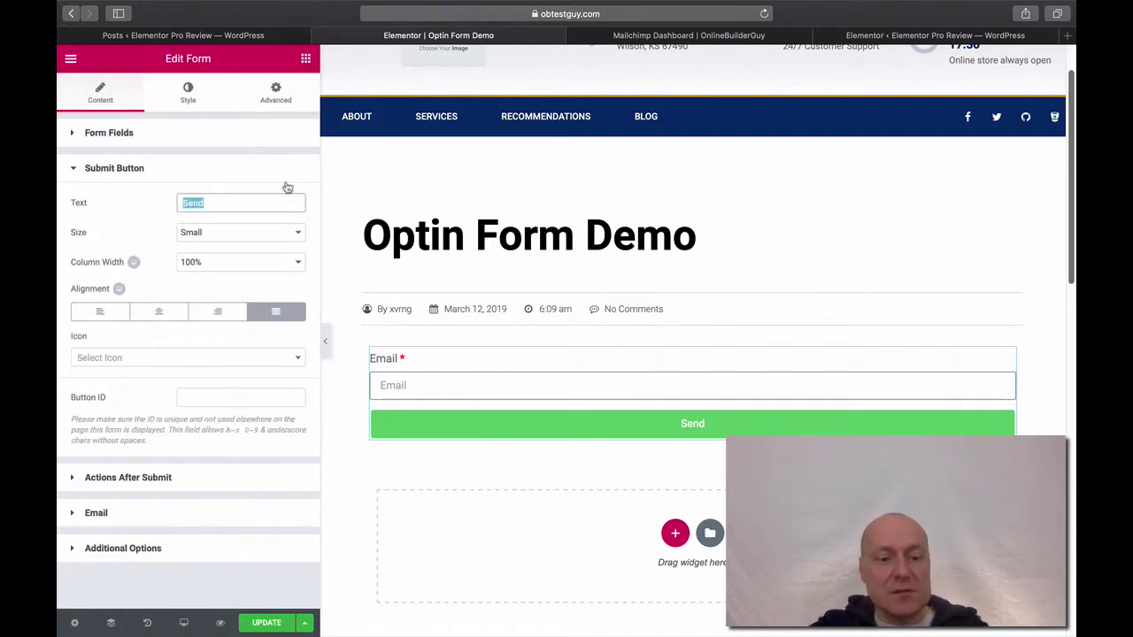
text(Su)
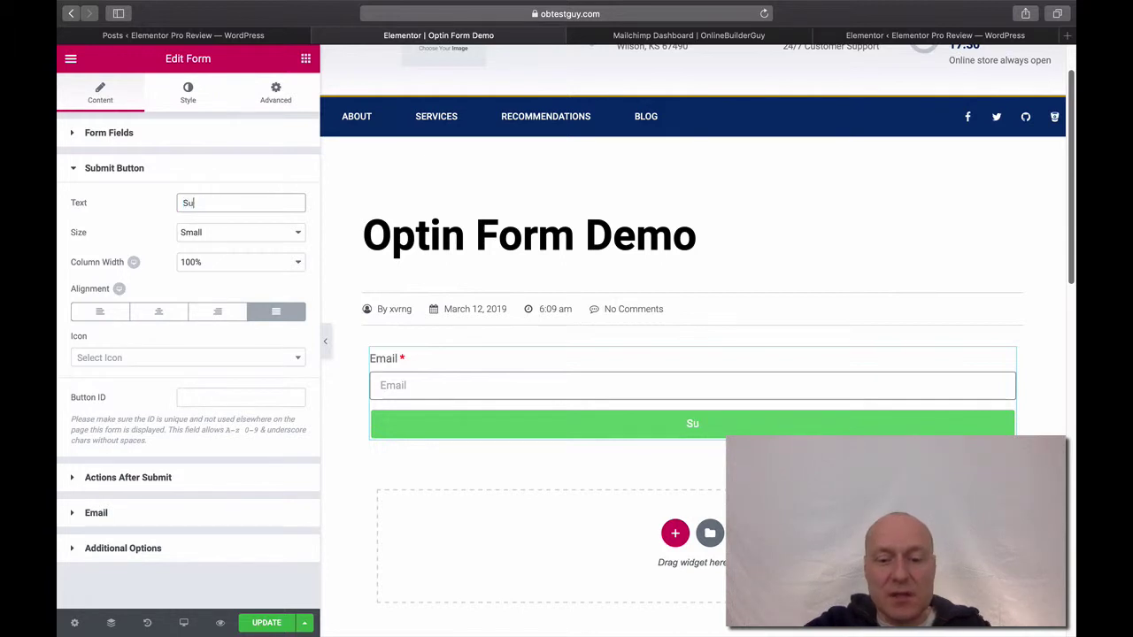
text(bmit)
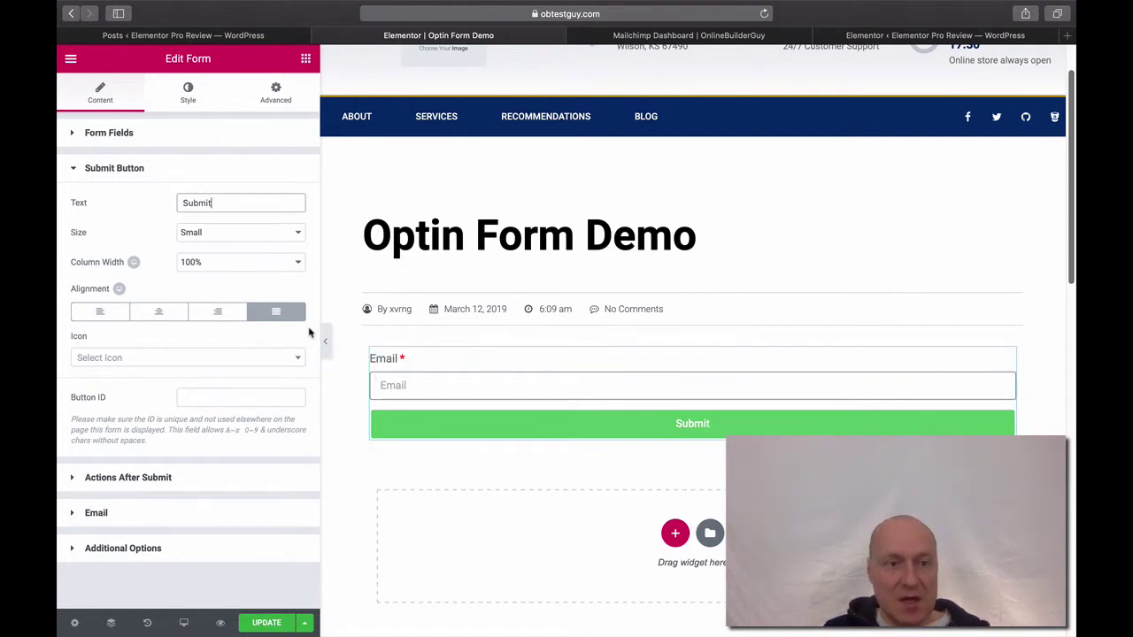
click(299, 235)
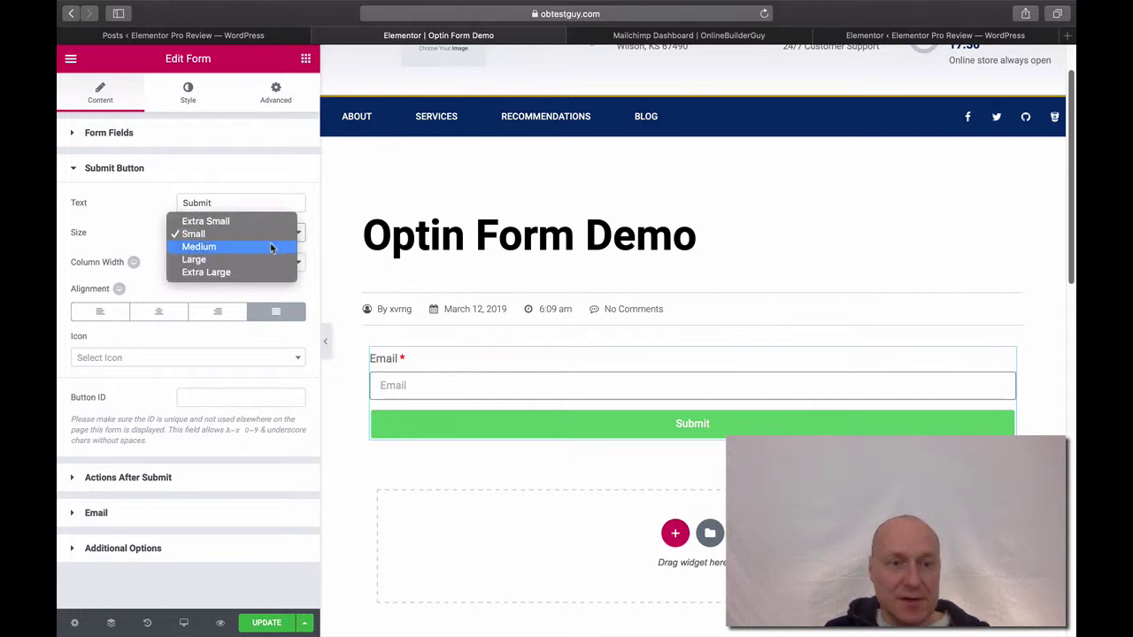
click(271, 249)
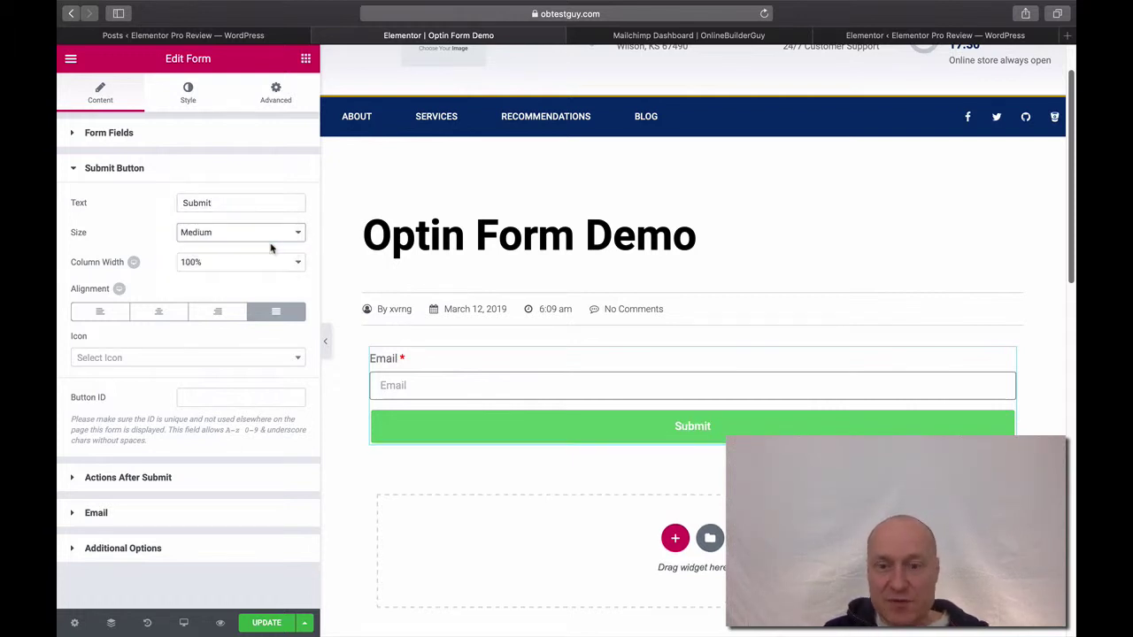
click(269, 235)
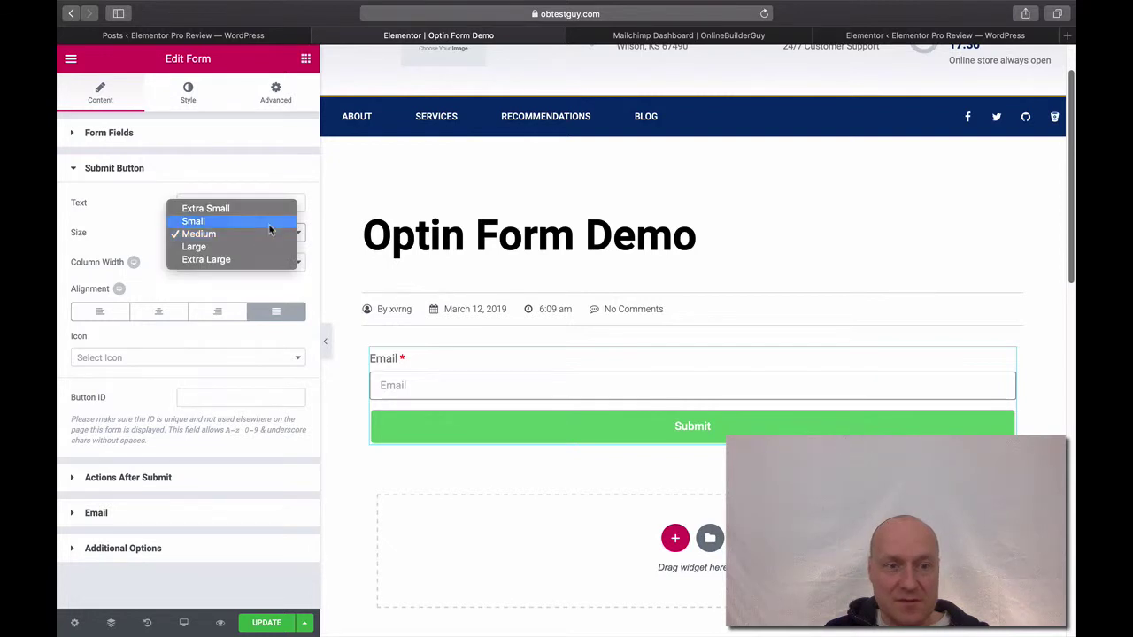
click(269, 225)
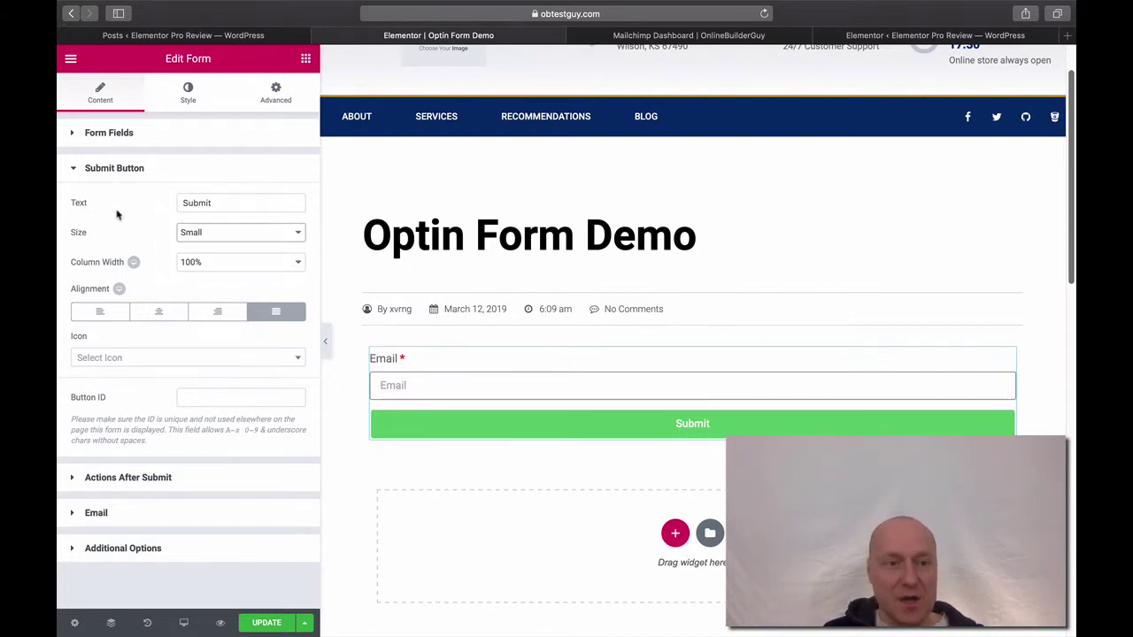
click(73, 170)
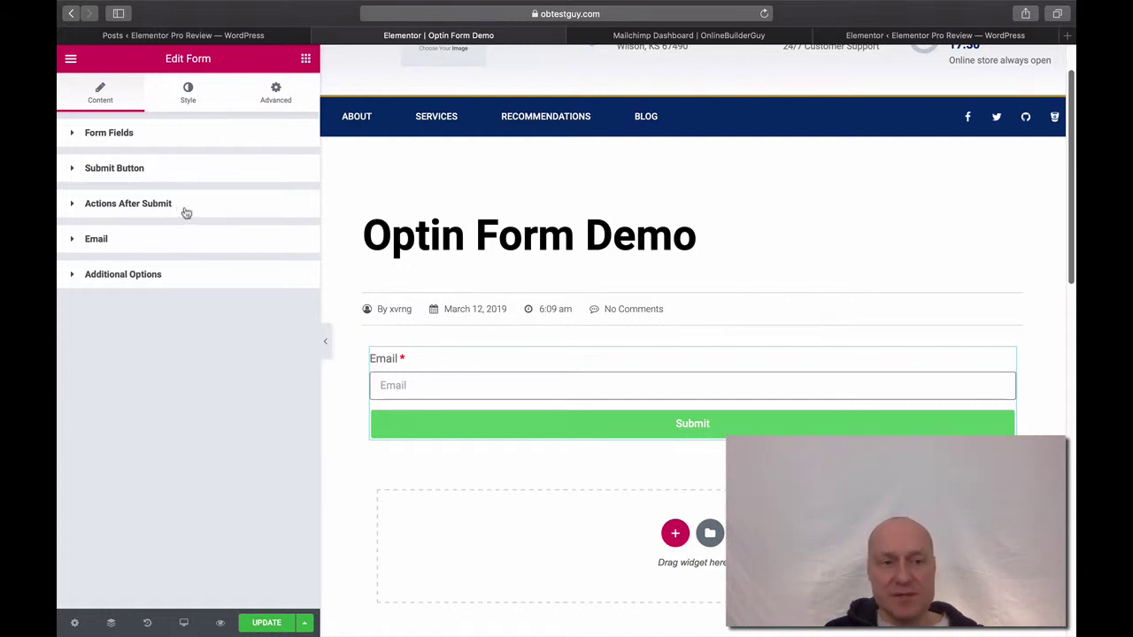
Replace the default Email after-submit action with MailChimp.
click(186, 212)
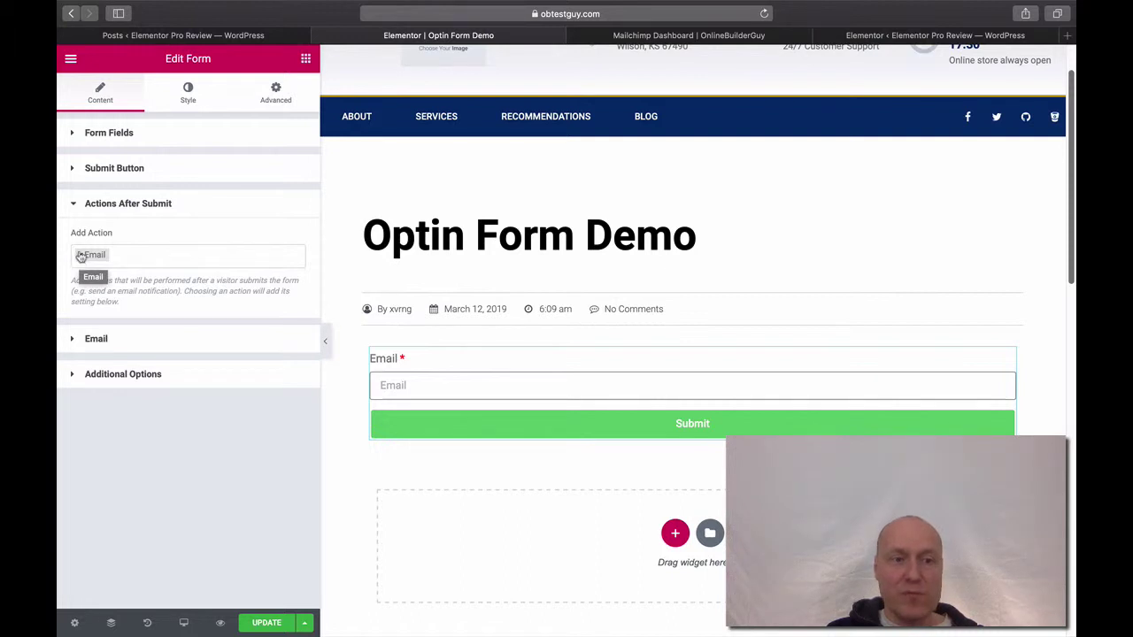
click(81, 257)
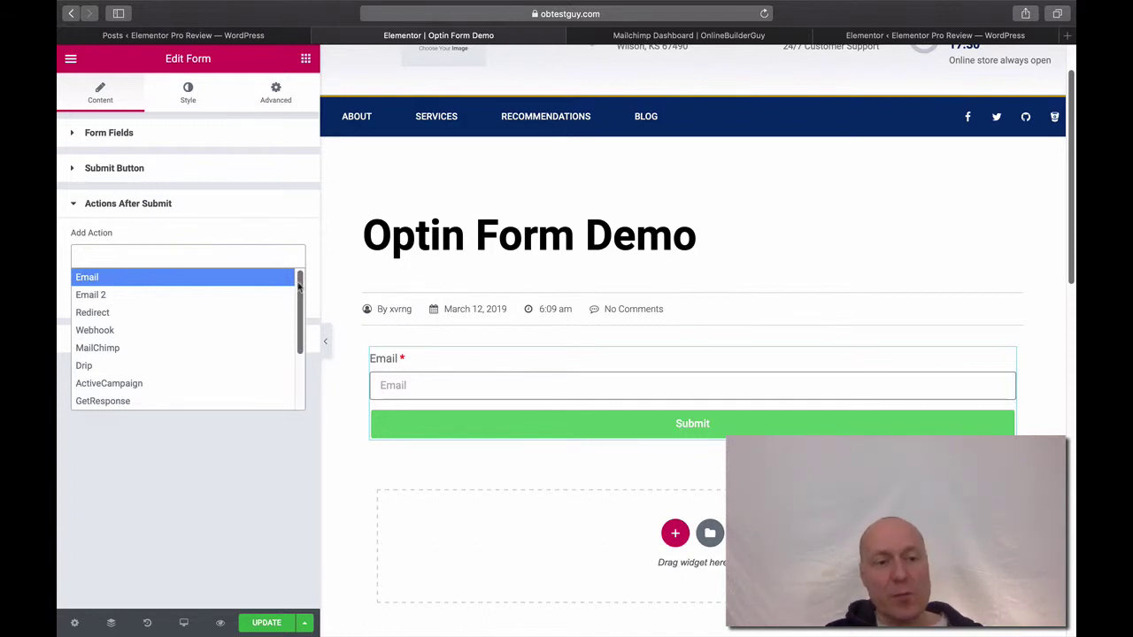
click(174, 352)
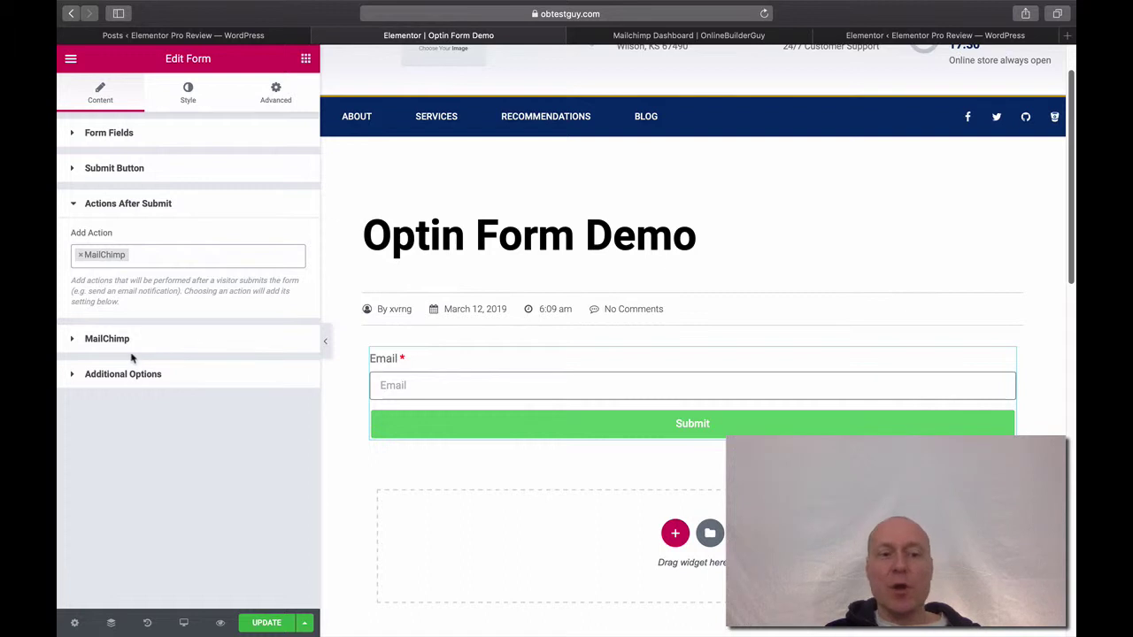
Check the MailChimp API Key and List settings, then show Additional Options with Form ID new_form_id.
click(74, 342)
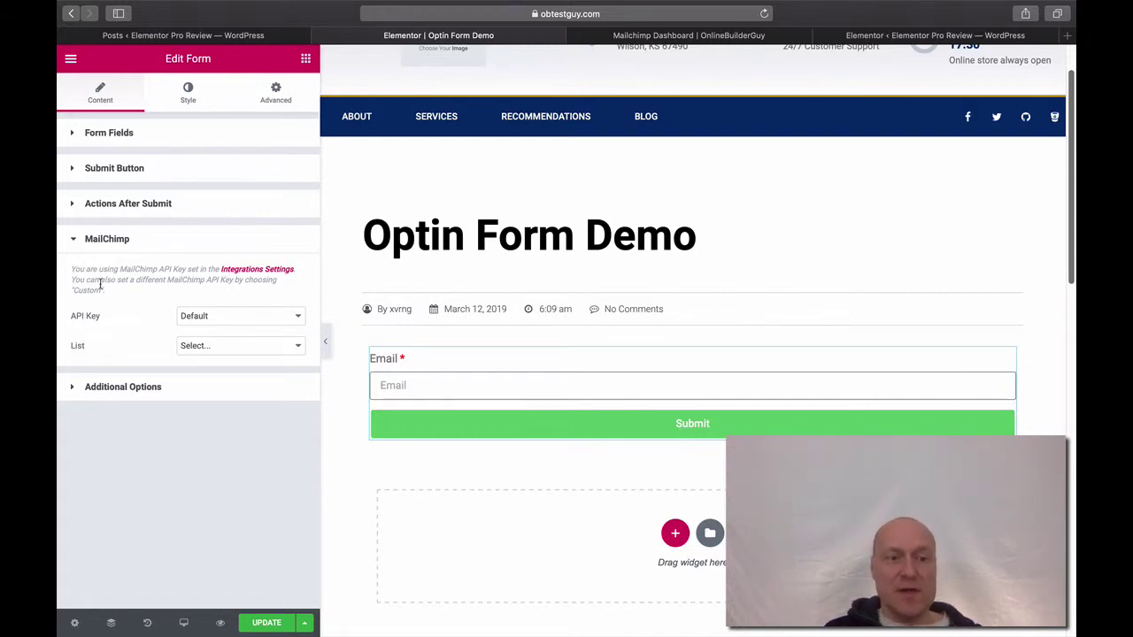
click(75, 246)
click(74, 278)
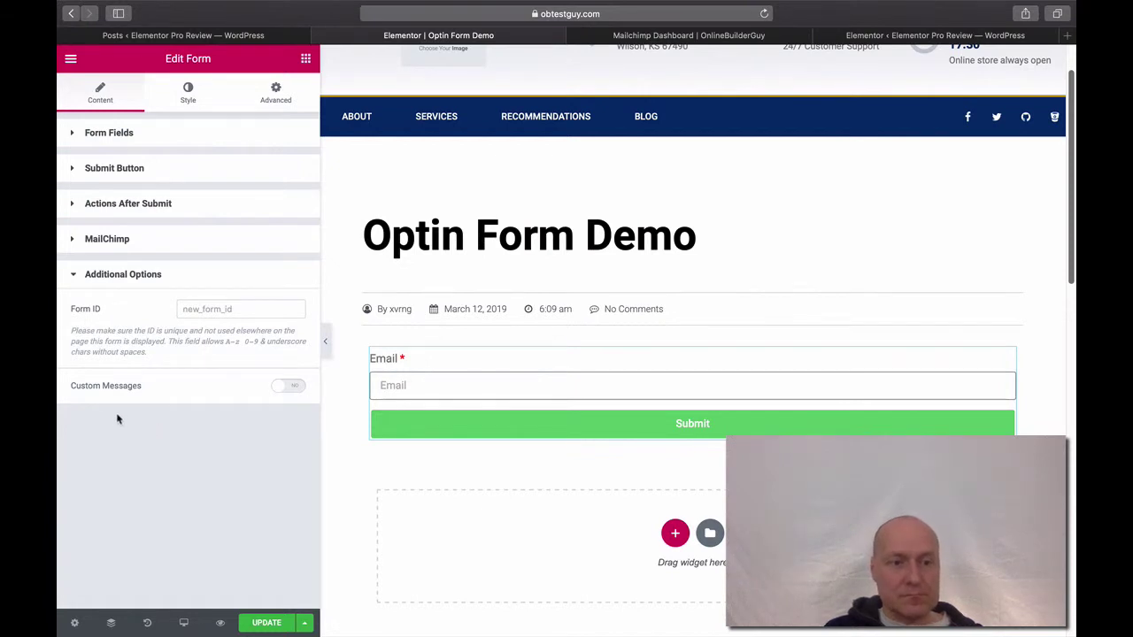
Turn on Custom Messages, check the default Required Message text, and collapse Additional Options.
click(291, 388)
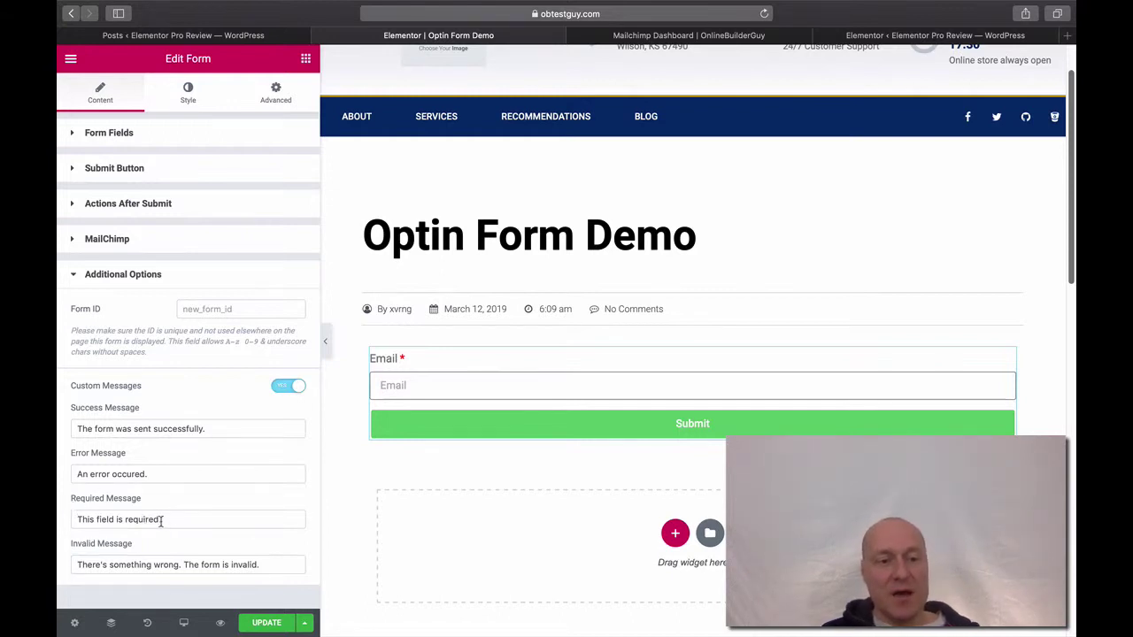
drag(161, 520, 85, 522)
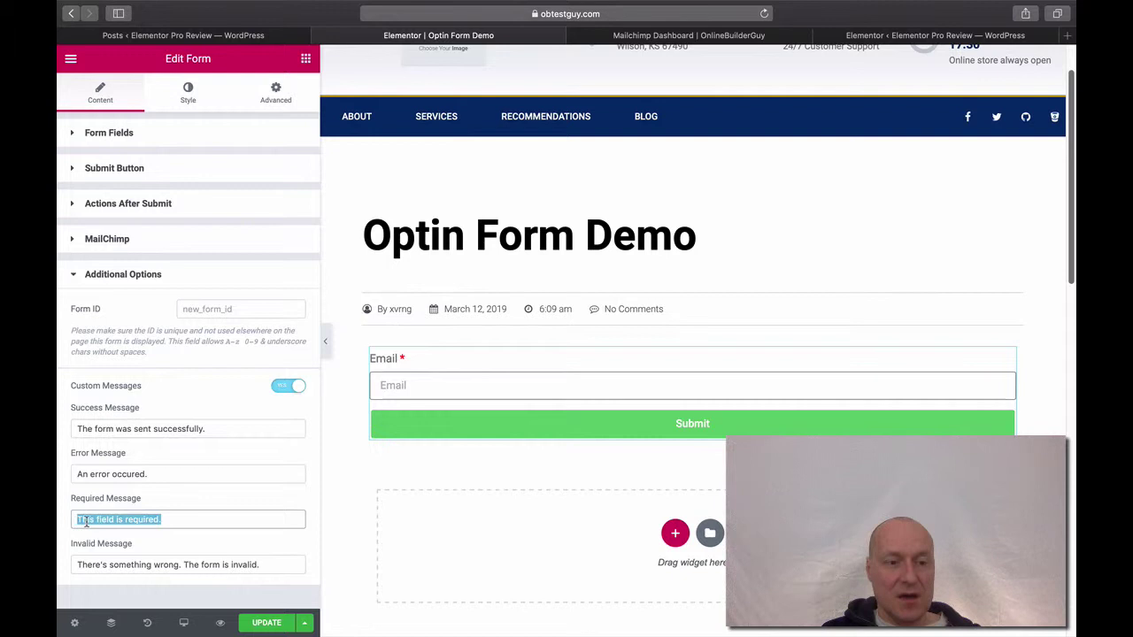
click(164, 499)
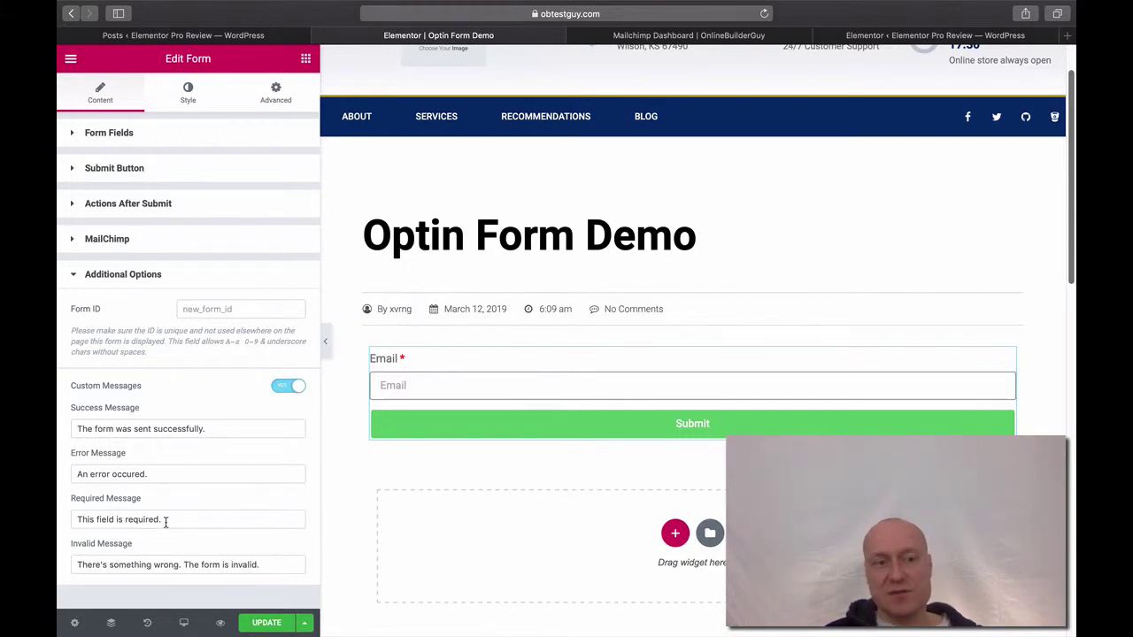
click(94, 278)
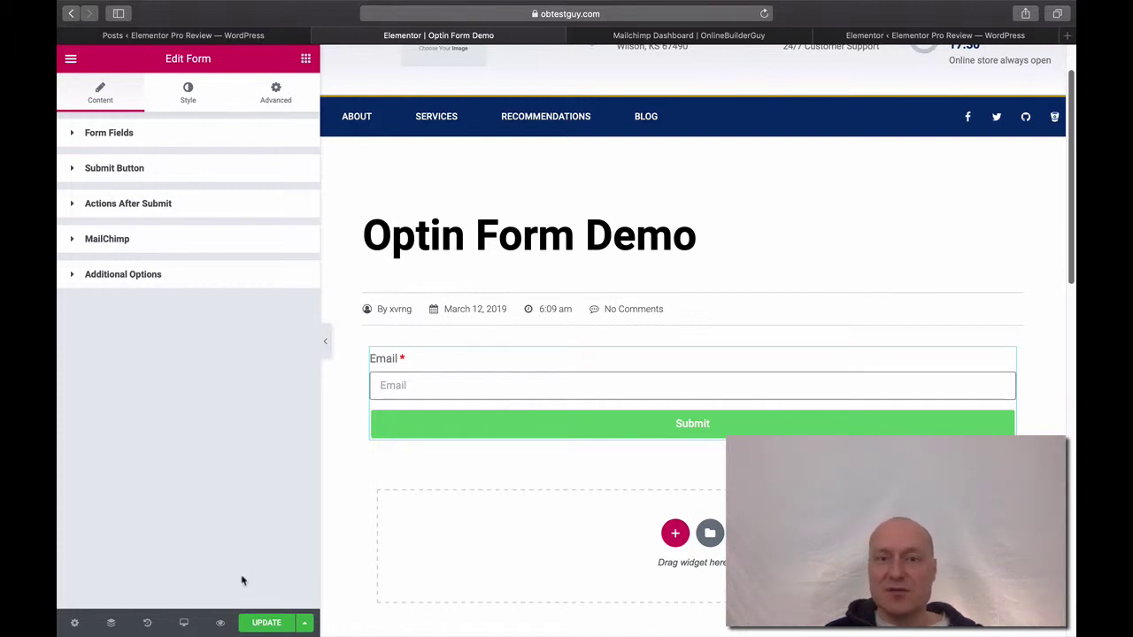
Save the page and switch to the Mailchimp Dashboard browser tab.
click(263, 624)
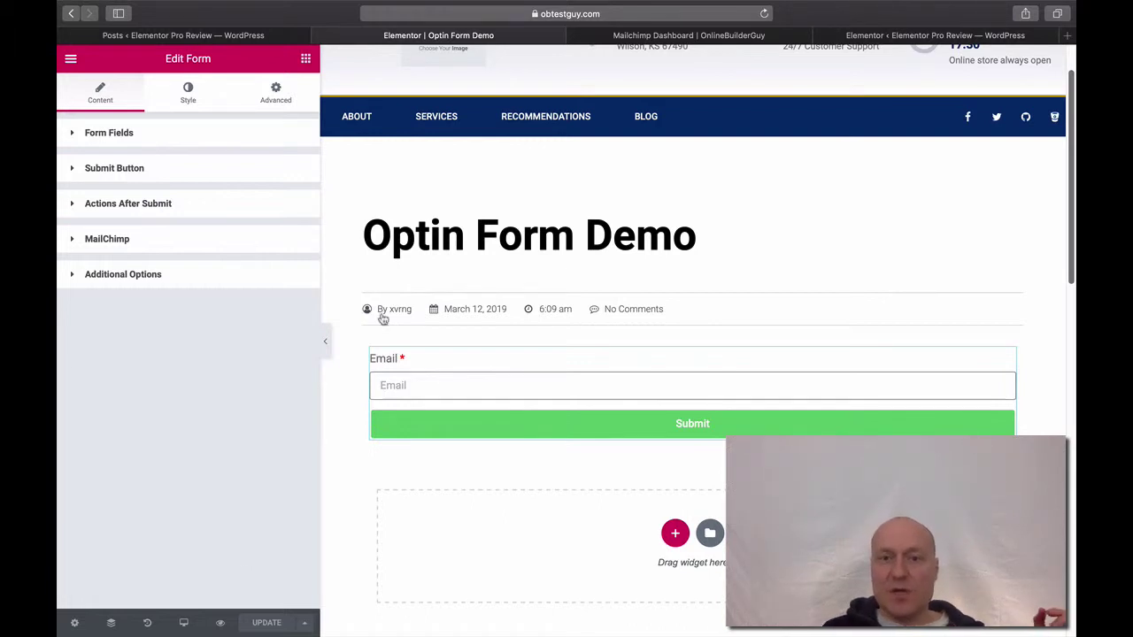
click(623, 39)
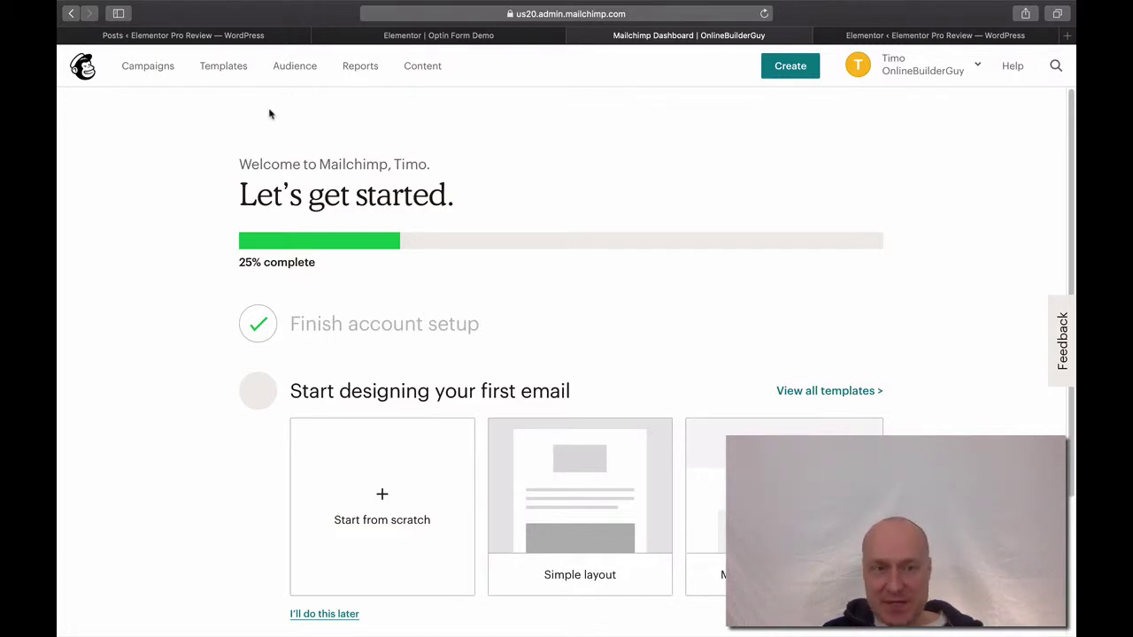
Choose View audiences under Audience's Manage Audience to list the three 0-subscriber audiences.
click(294, 76)
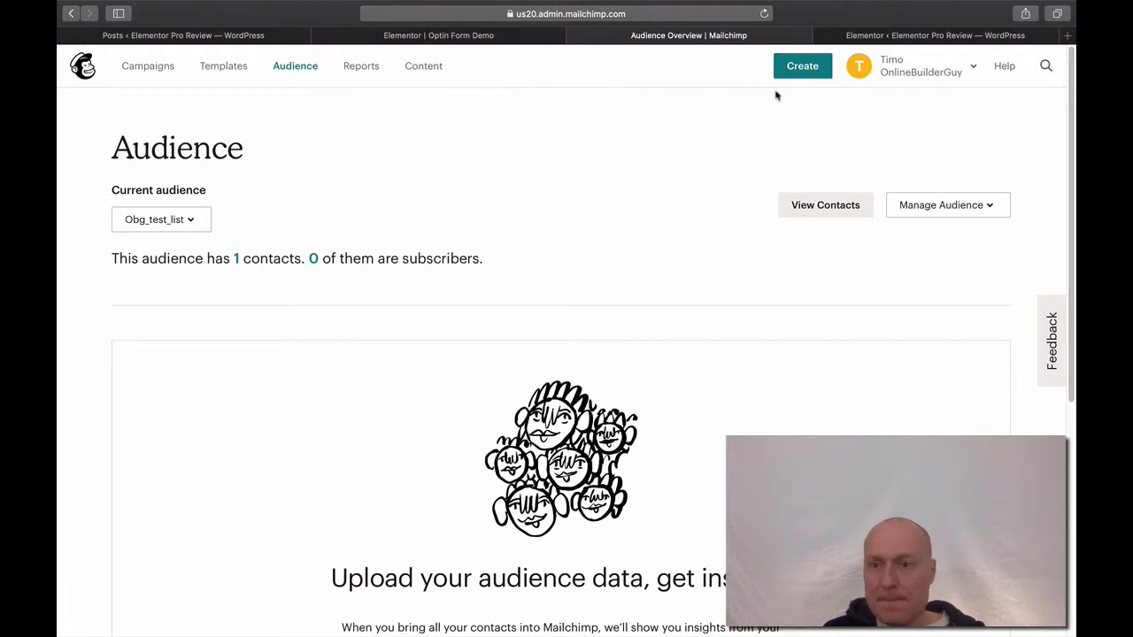
click(999, 214)
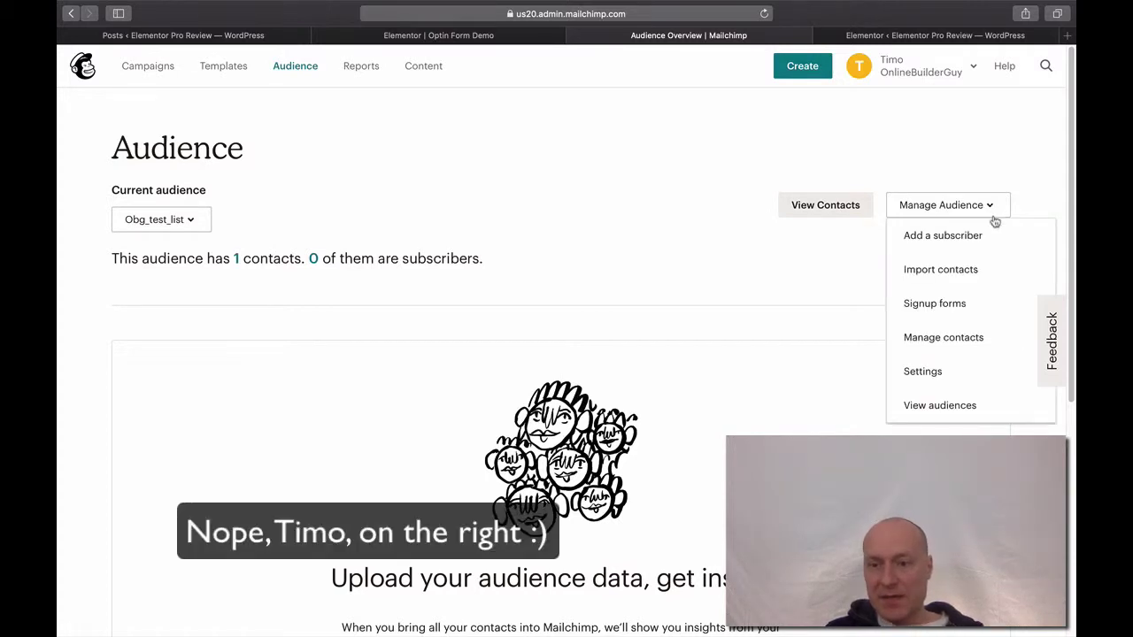
click(923, 413)
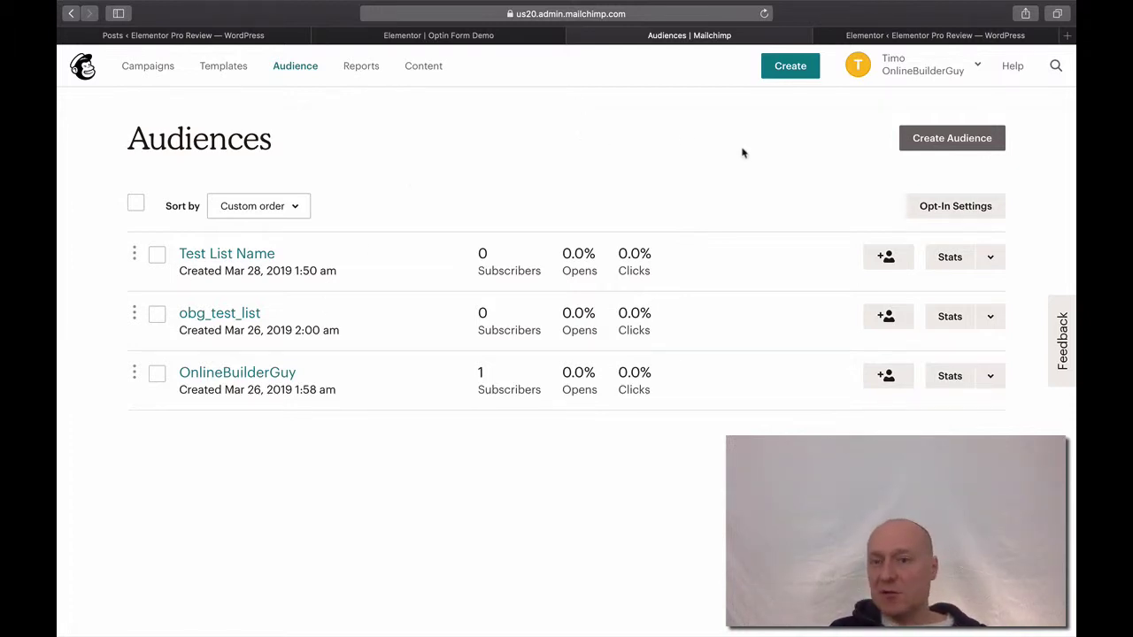
Start a new audience through Create Audience and click into the empty List name field.
click(933, 151)
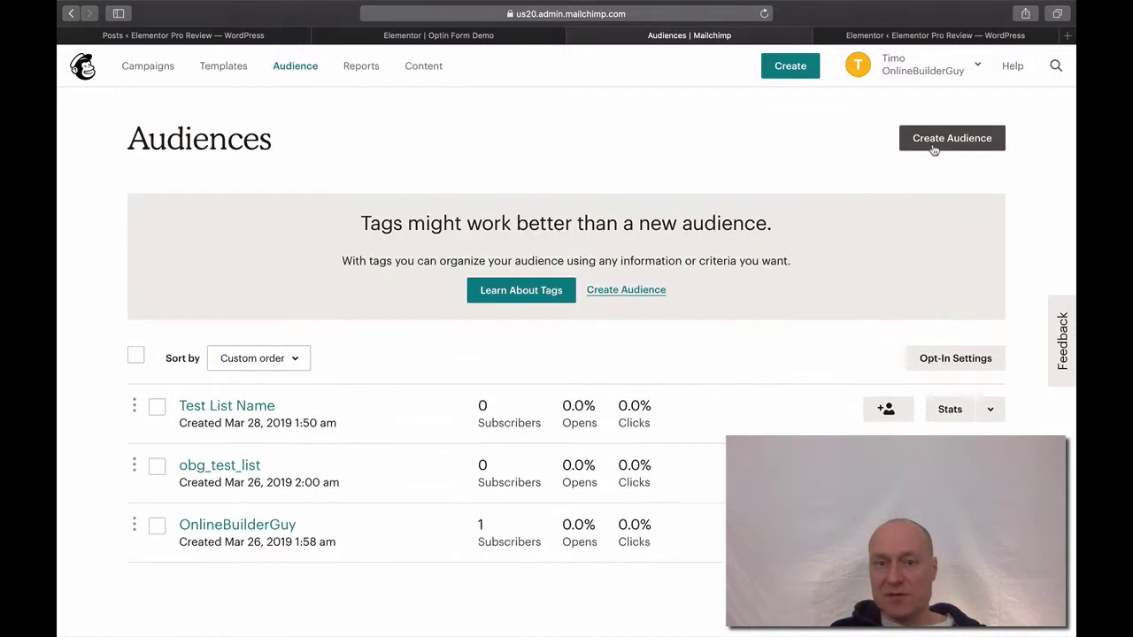
click(637, 292)
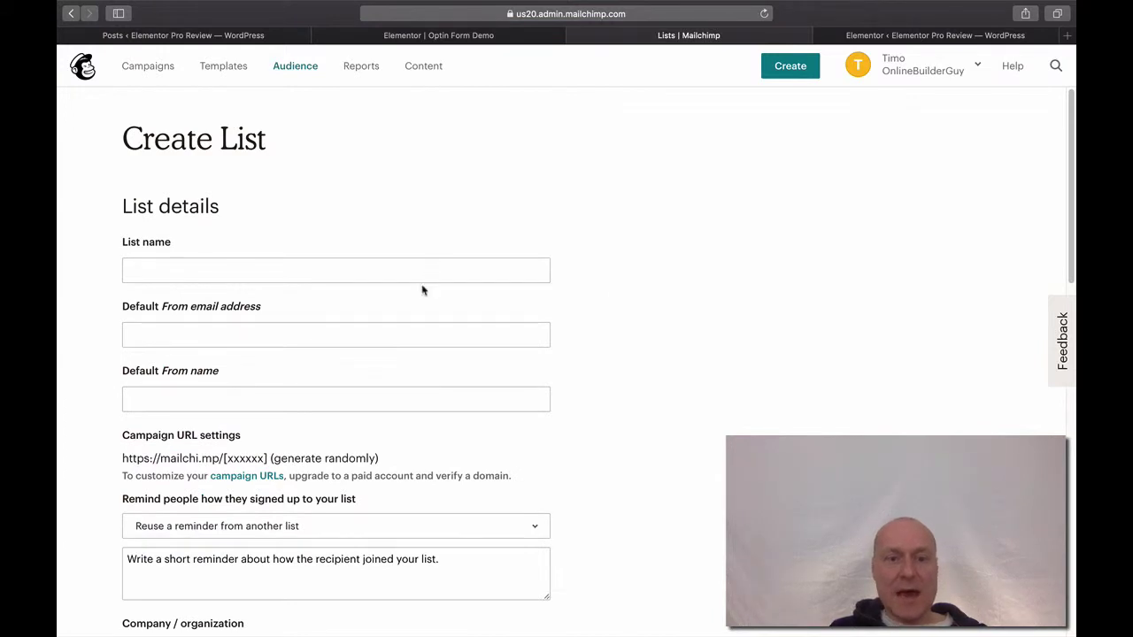
click(429, 270)
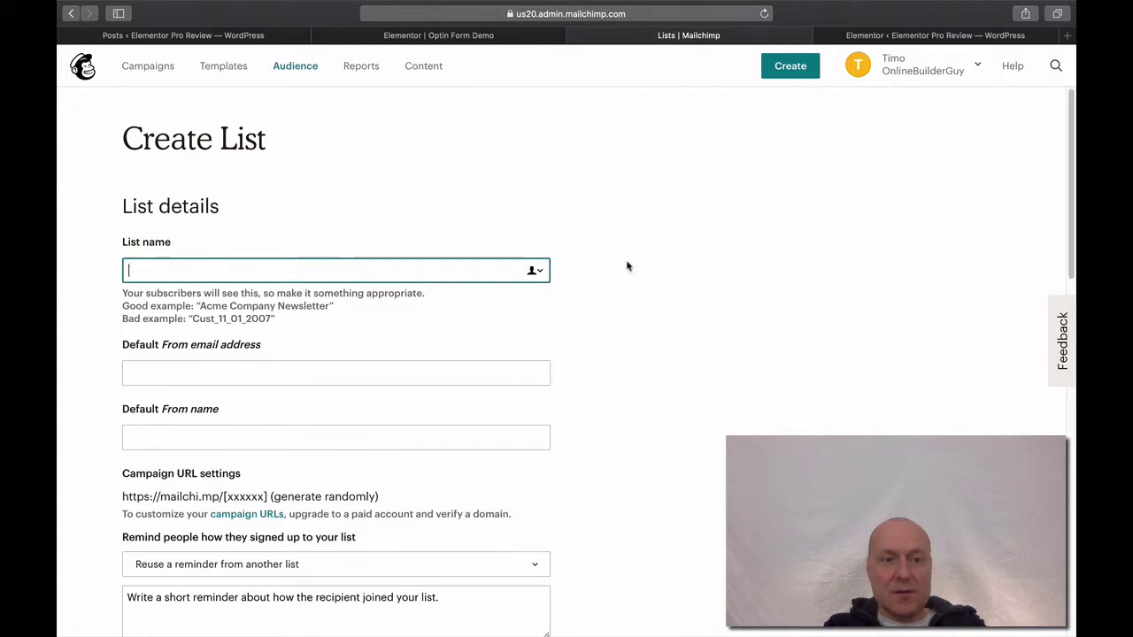
Name the list 'Test List 3' and enter the default From email address and From name.
text(Test List )
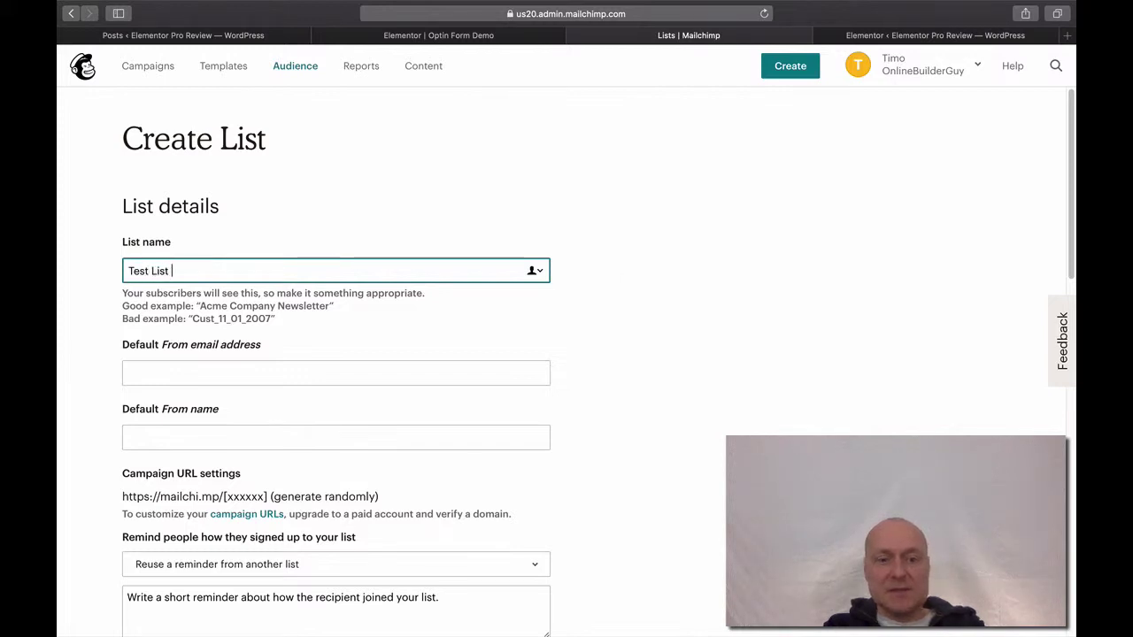
text(3)
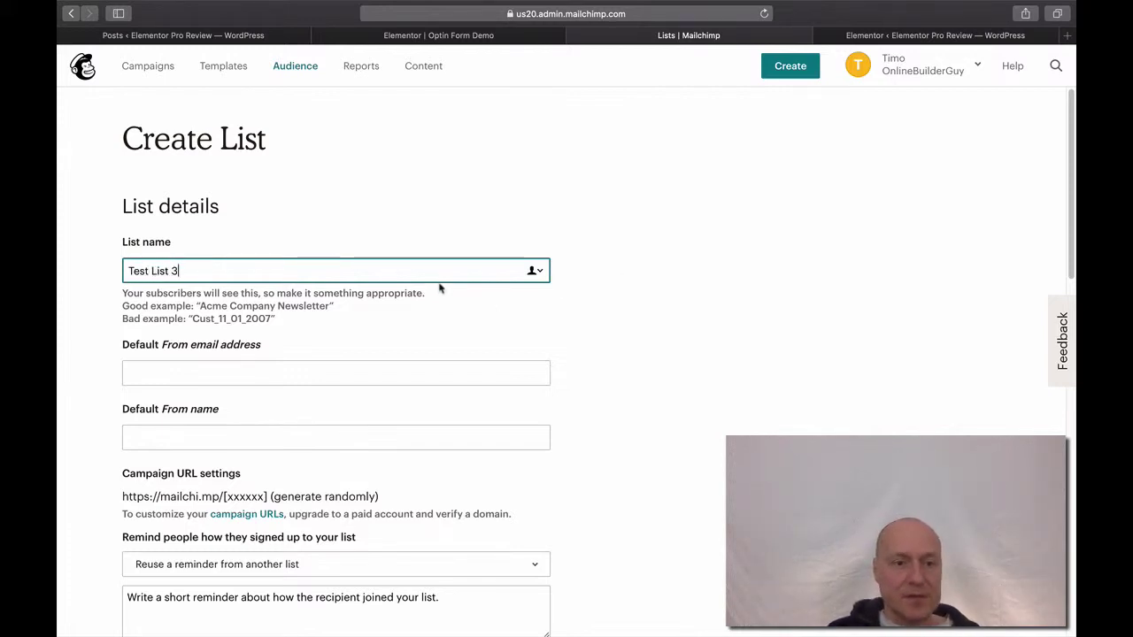
click(354, 369)
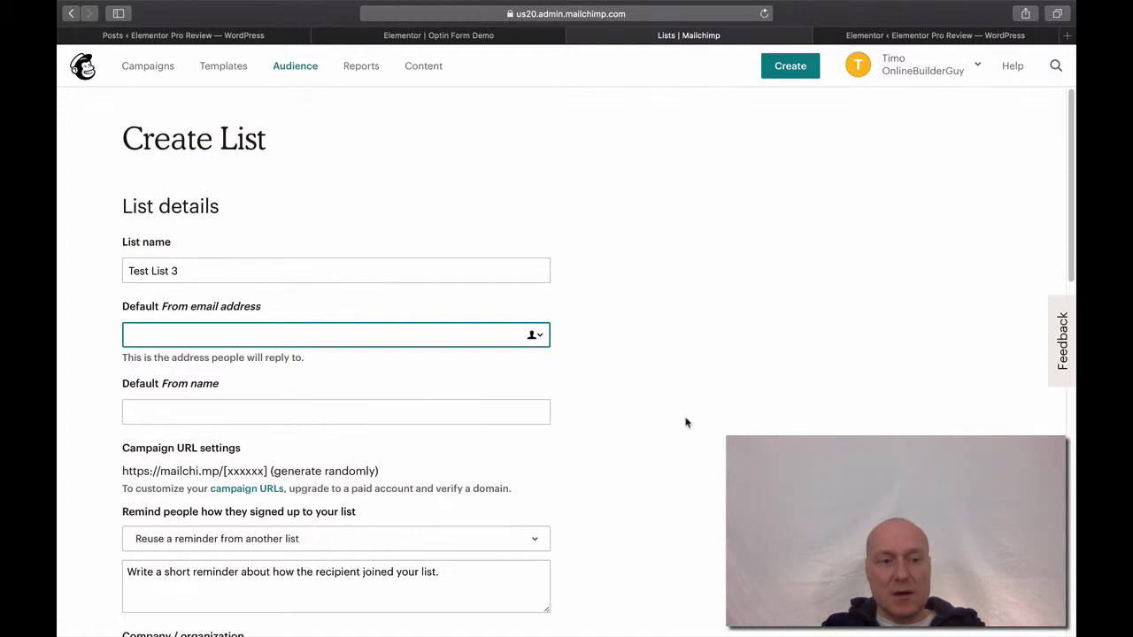
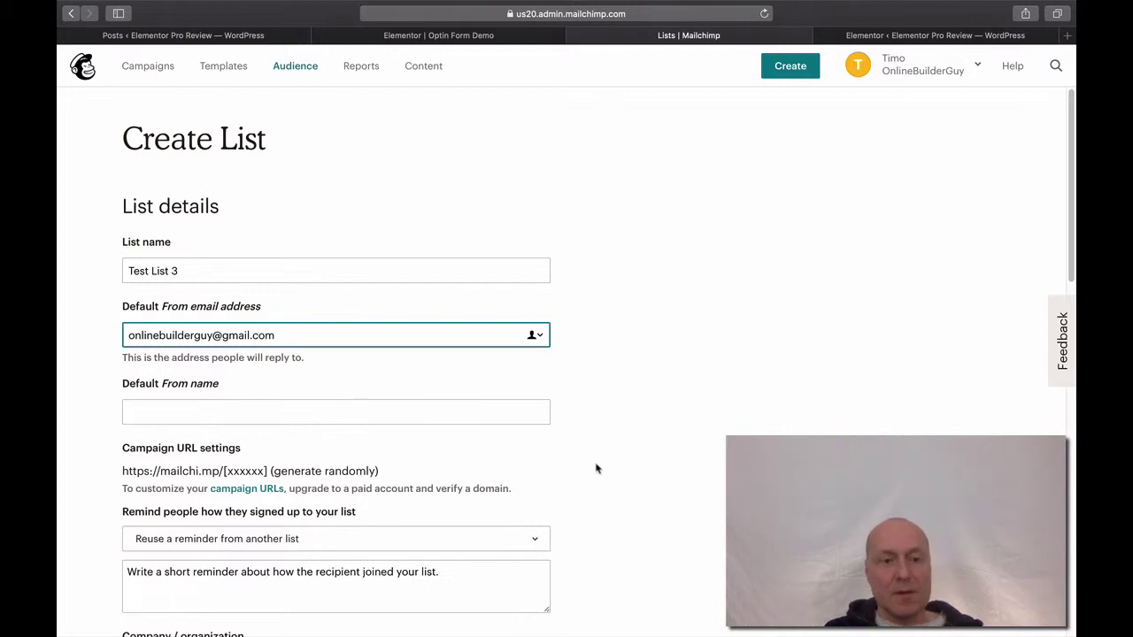
click(307, 413)
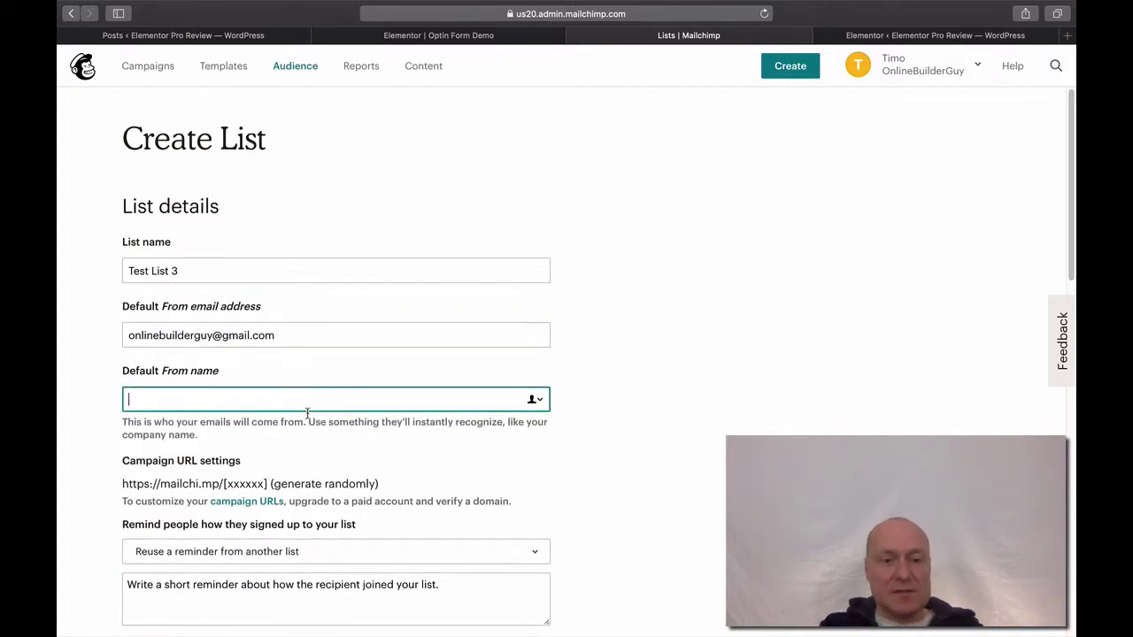
text(Online)
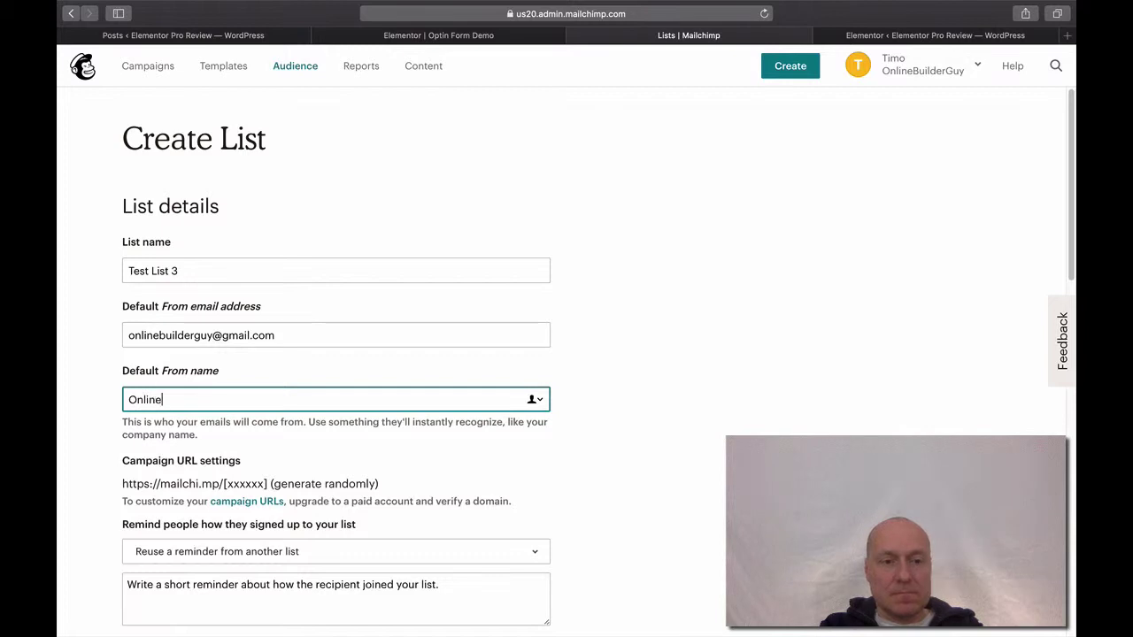
text(BuilderGuy)
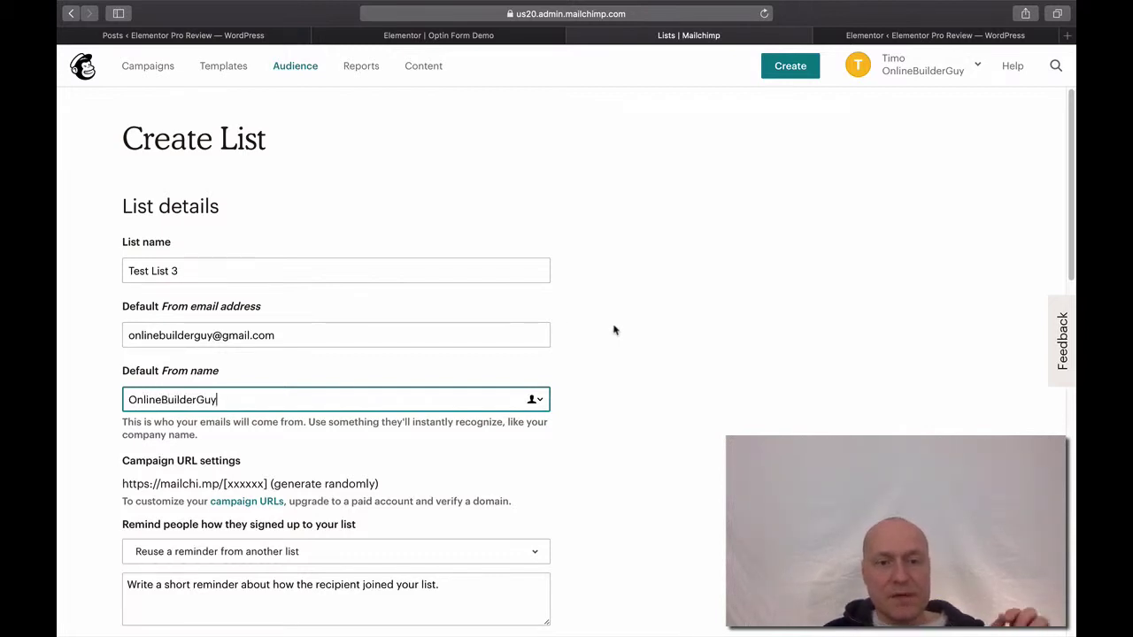
click(655, 329)
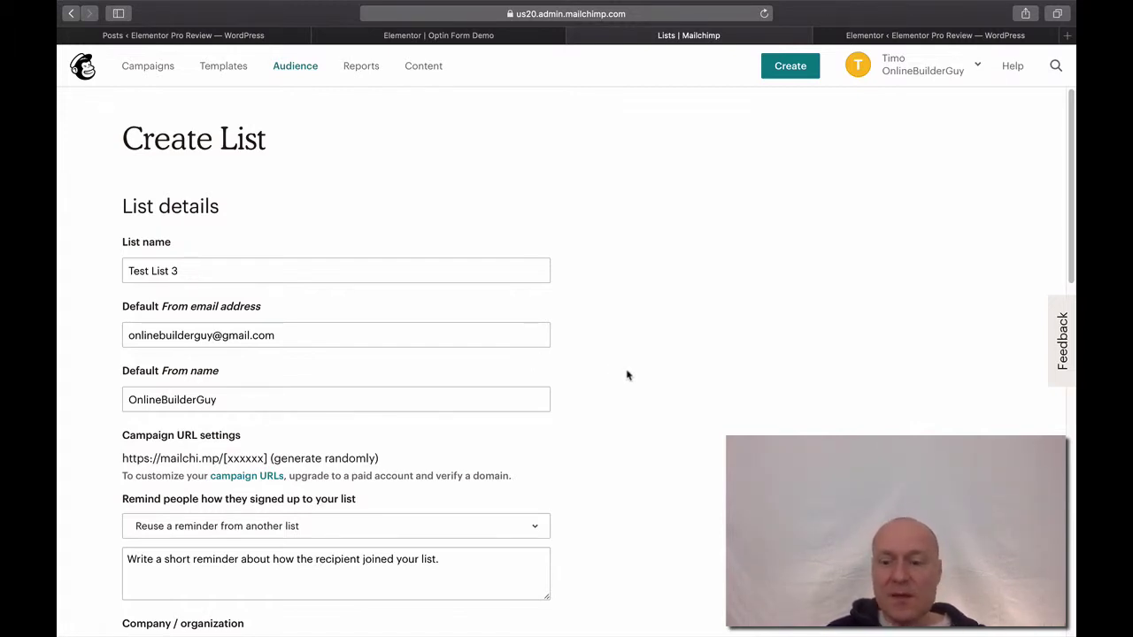
scroll(626, 376, down, 3)
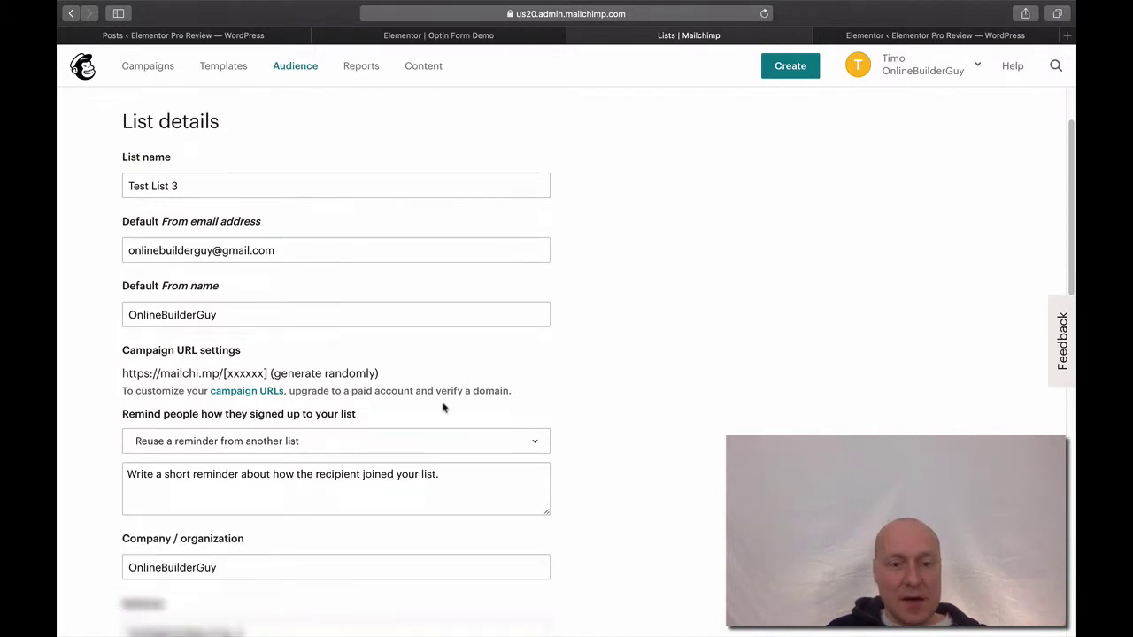
Write 'You are receiving this email because you opted in at our website.' as the signup reminder.
click(452, 477)
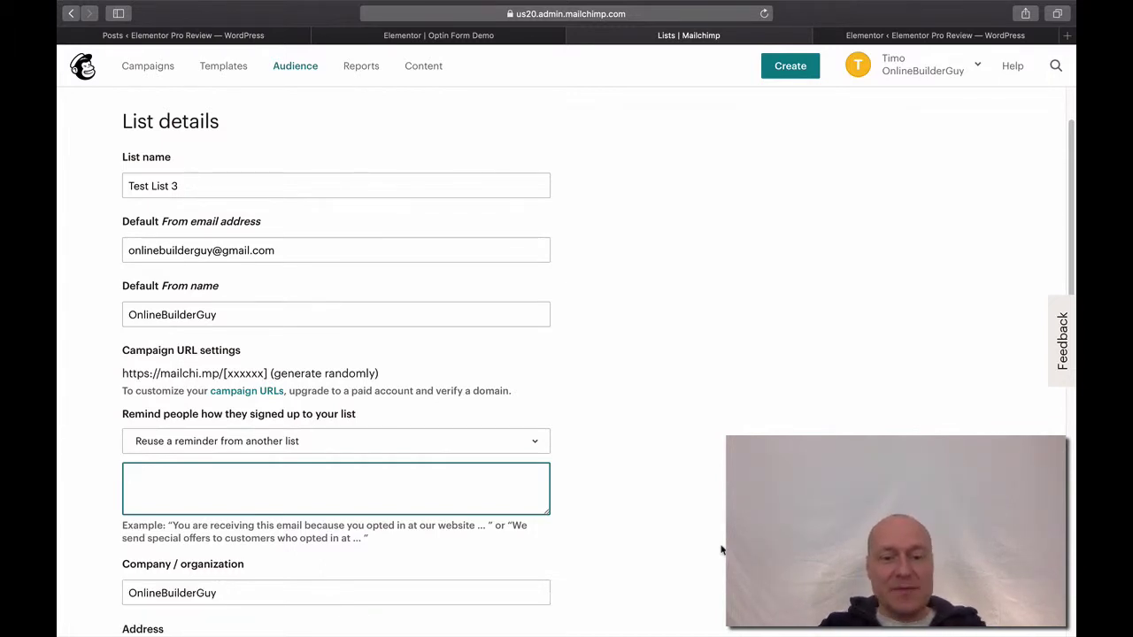
text(You )
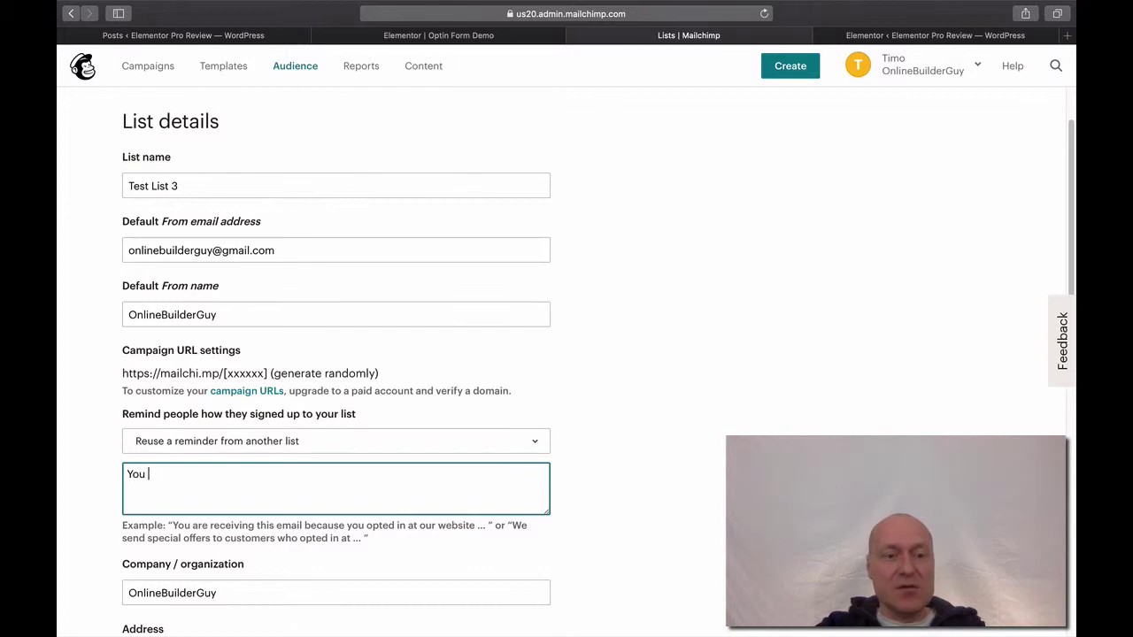
text(are recei)
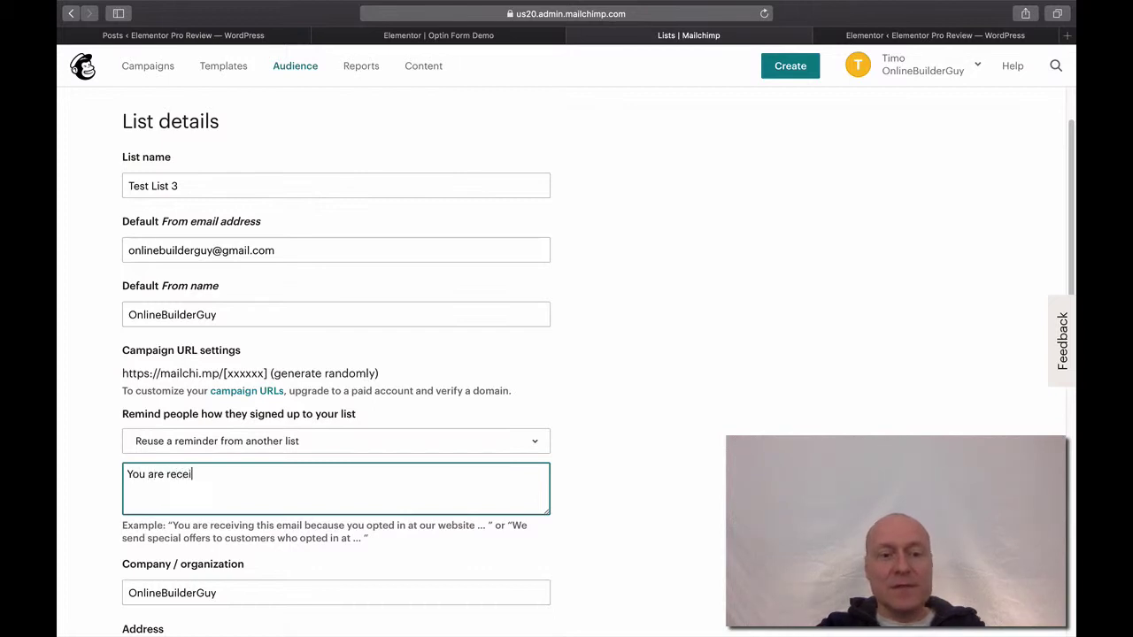
text(ving t)
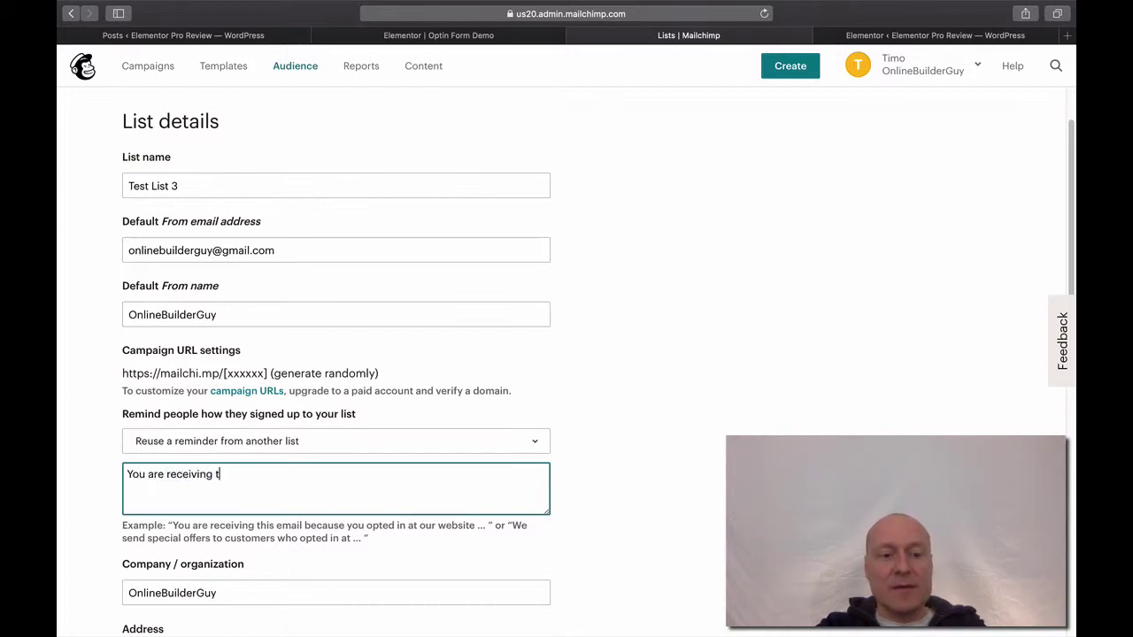
text(his rece)
key(BackSpace)
key(BackSpace)
key(BackSpace)
key(BackSpace)
text(em)
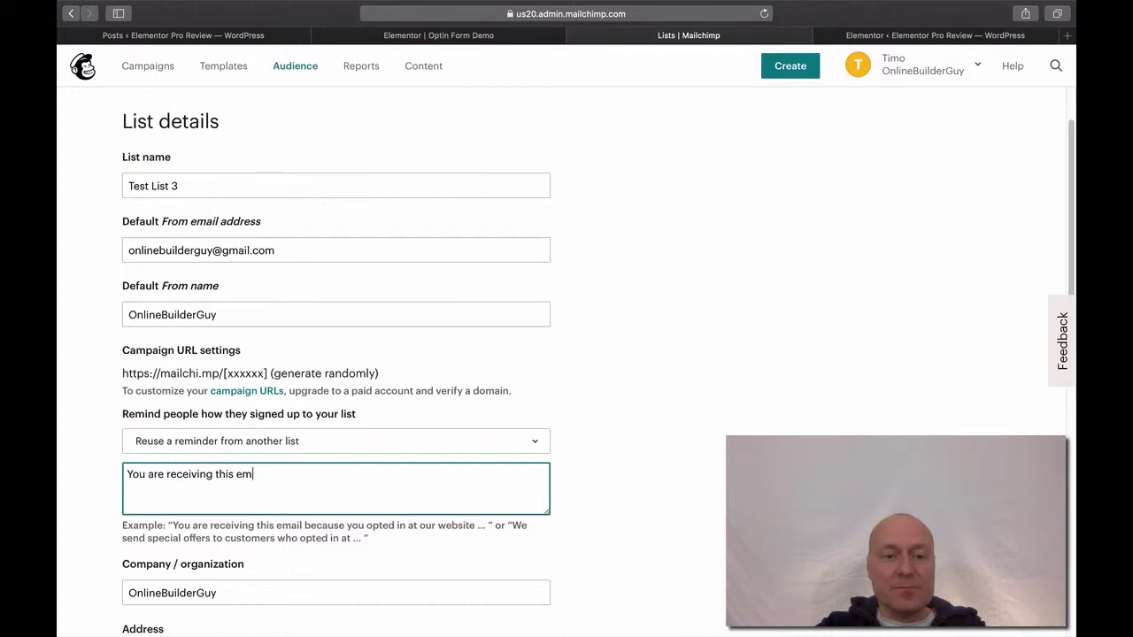
text(ail)
text( b)
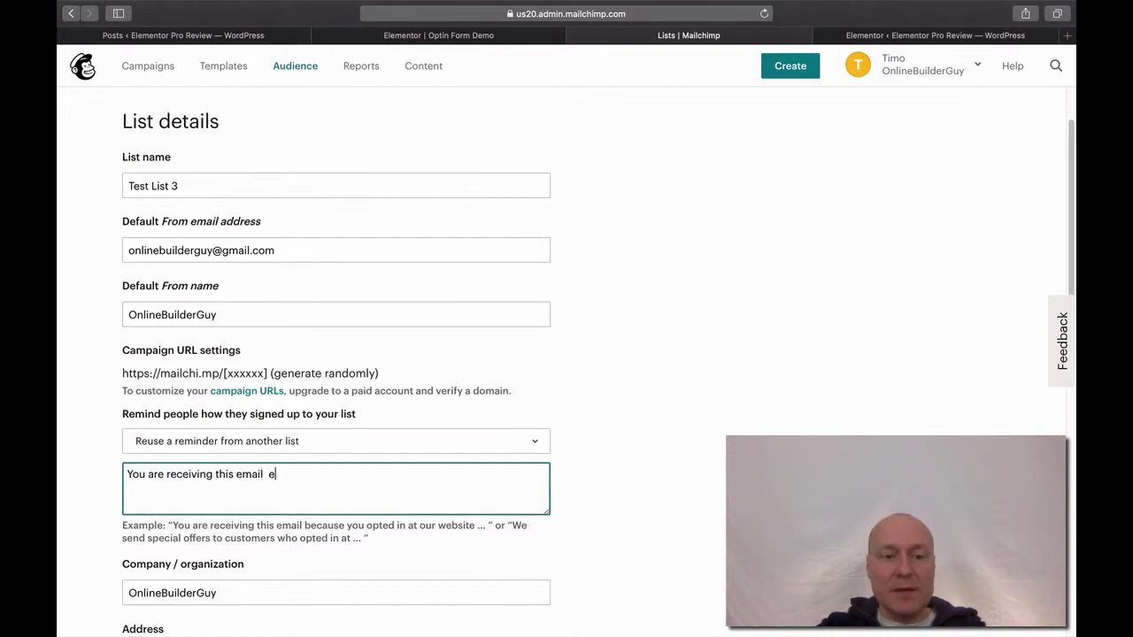
key(BackSpace)
text(bec)
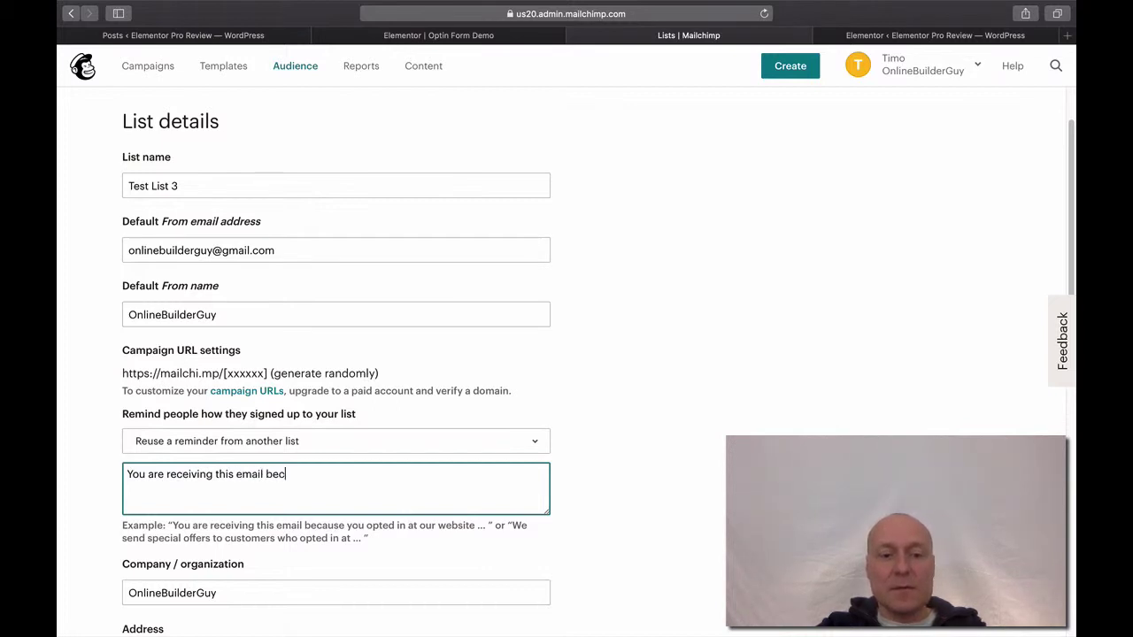
text(ause you )
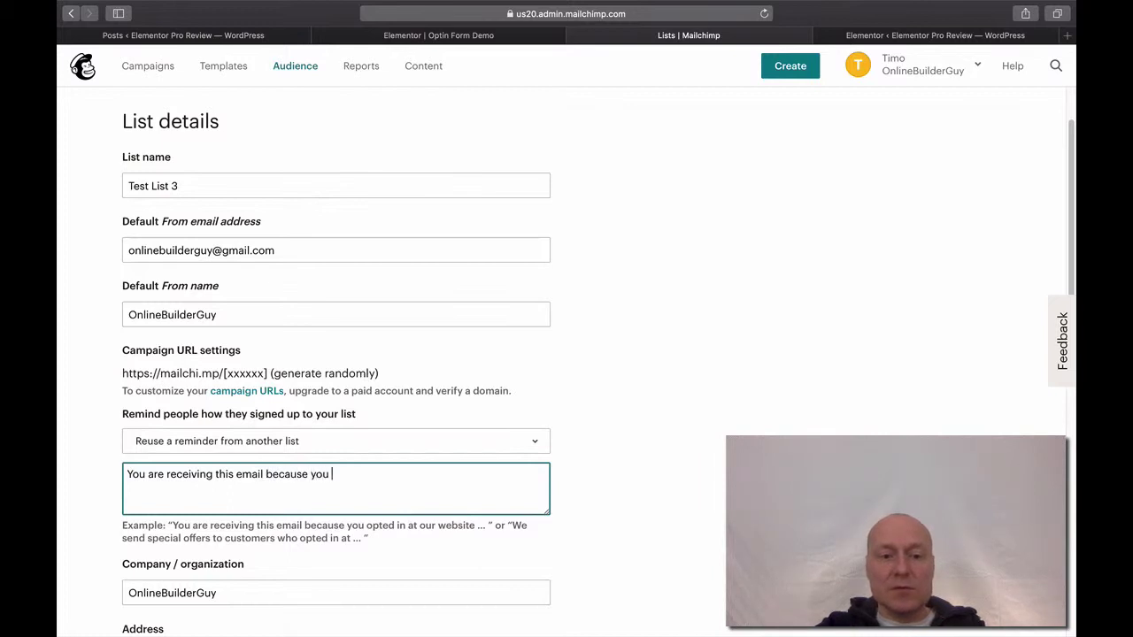
text(opted )
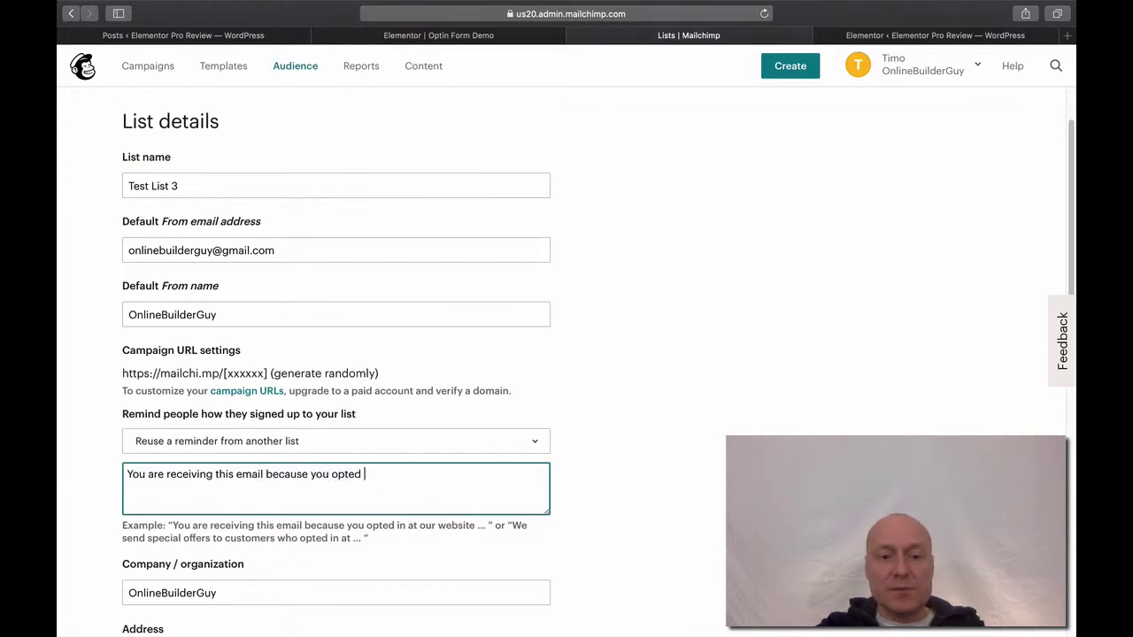
text(in at our we)
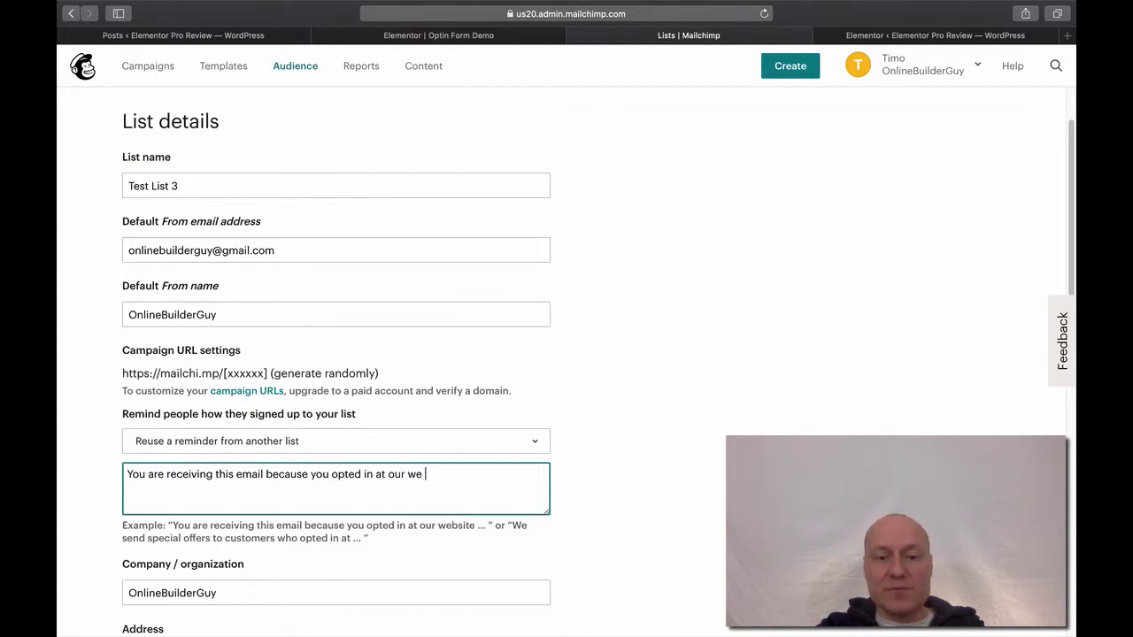
key(BackSpace)
text(b)
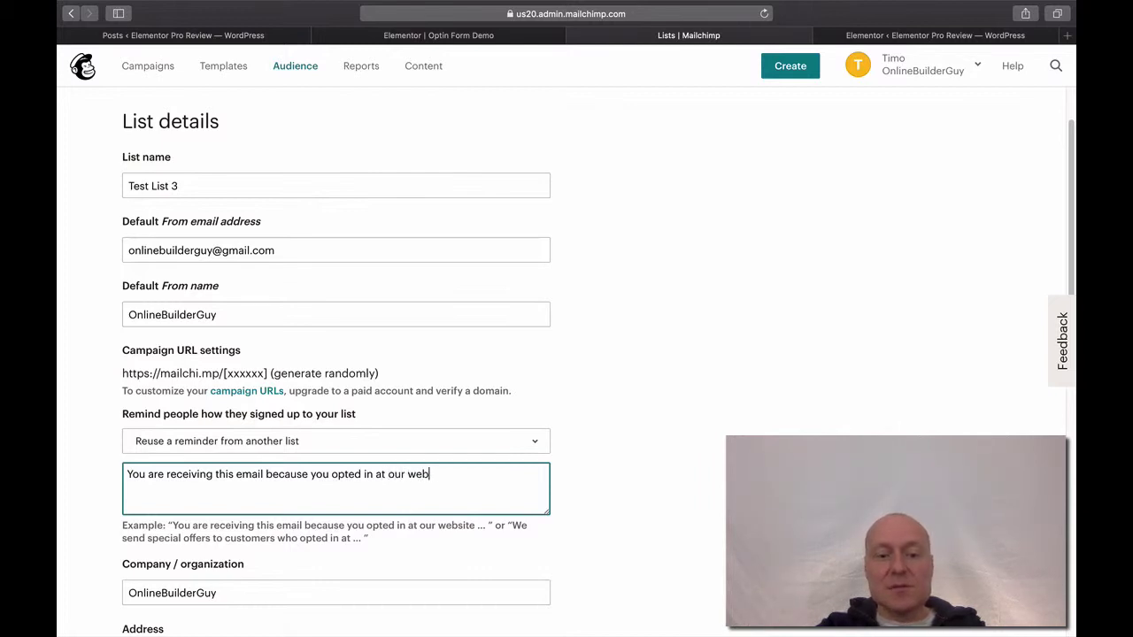
text(site)
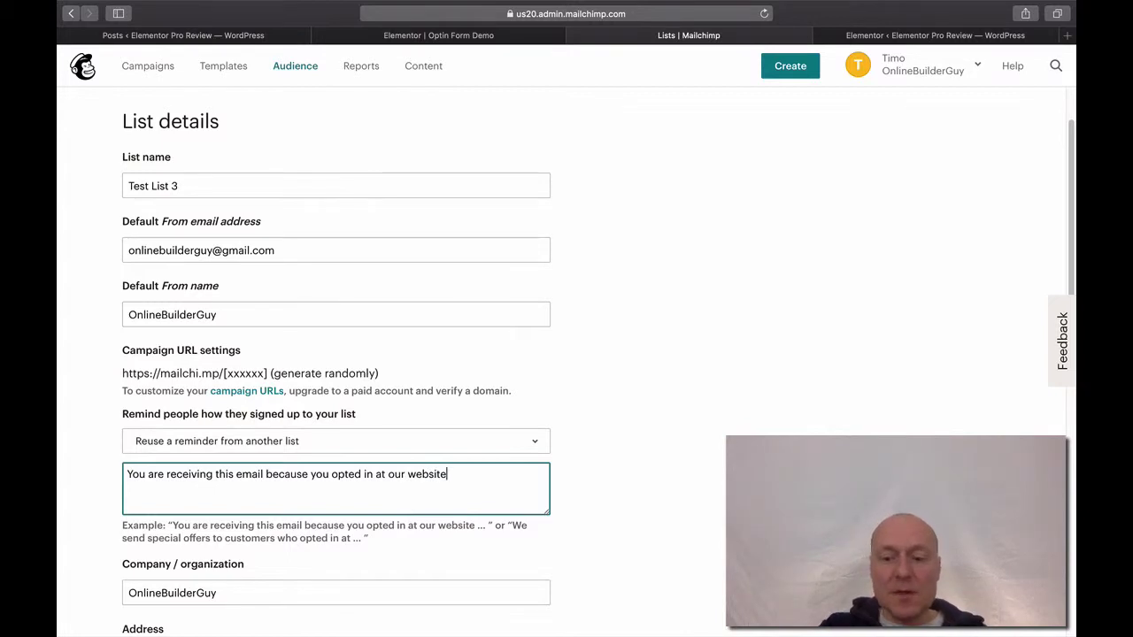
text(.)
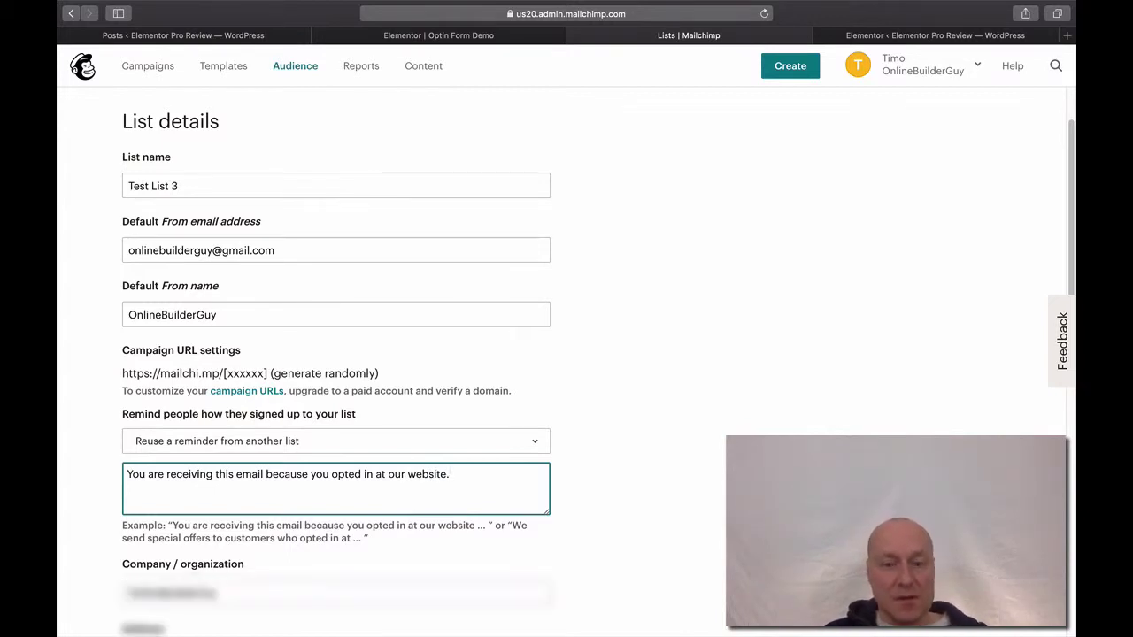
click(805, 442)
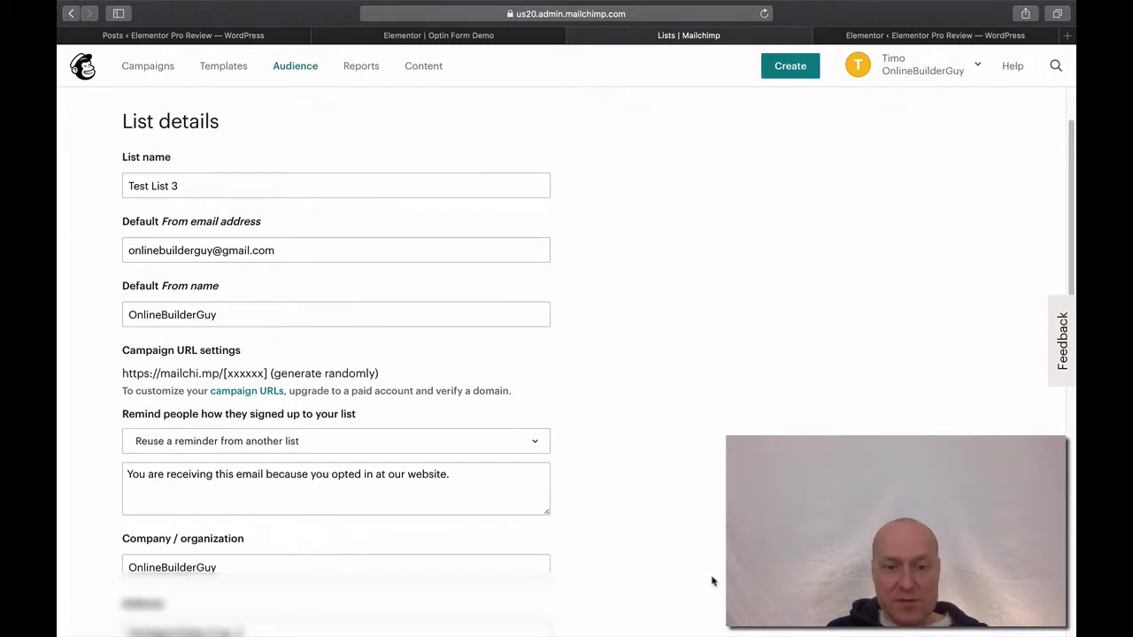
Scroll the List details form down to Form Settings, Notifications and the Save button.
scroll(713, 582, down, 2)
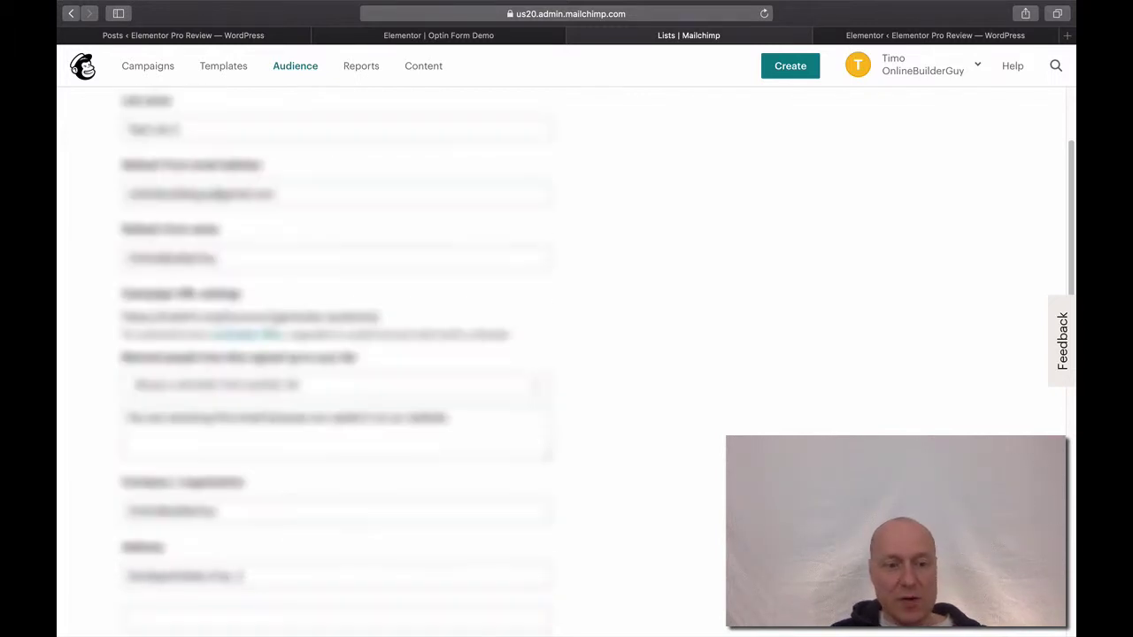
scroll(566, 354, down, 5)
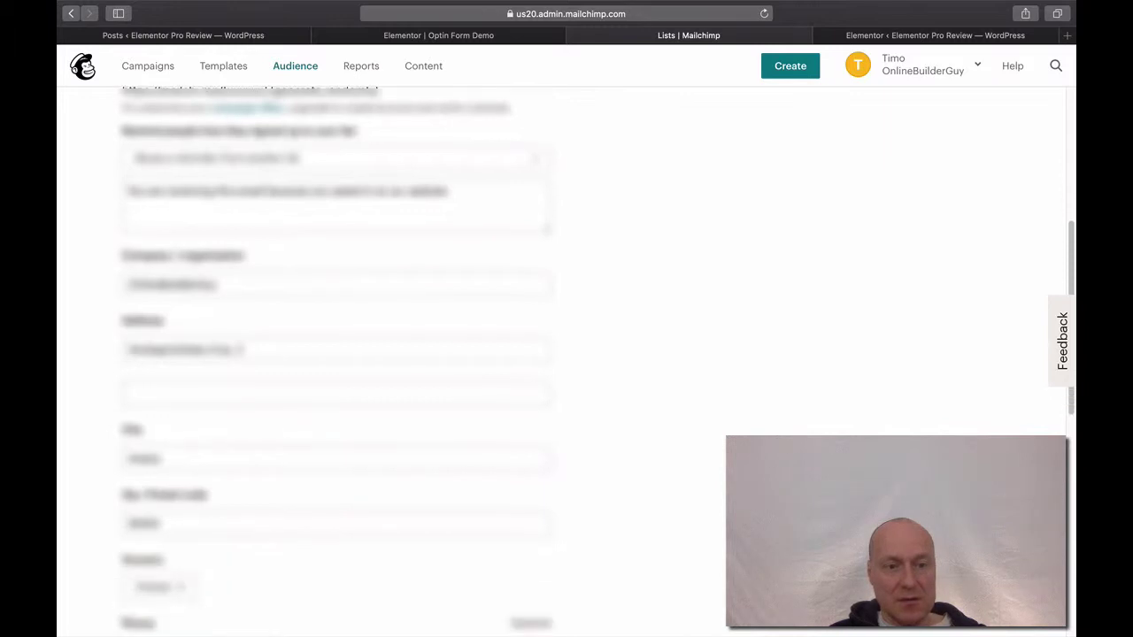
scroll(567, 354, down, 4)
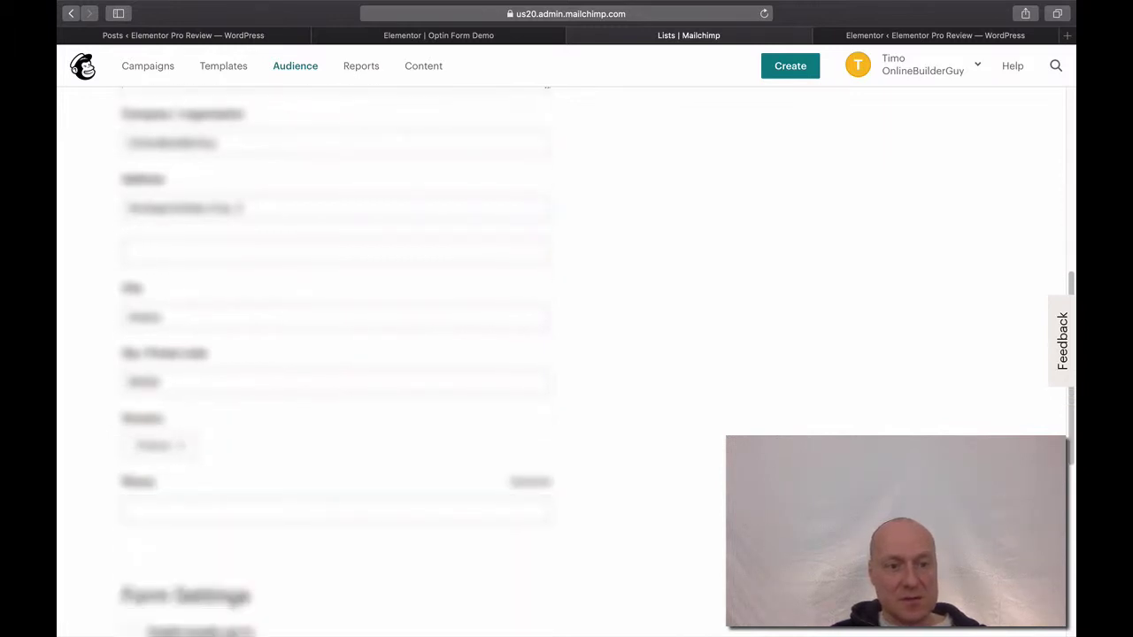
scroll(567, 354, down, 5)
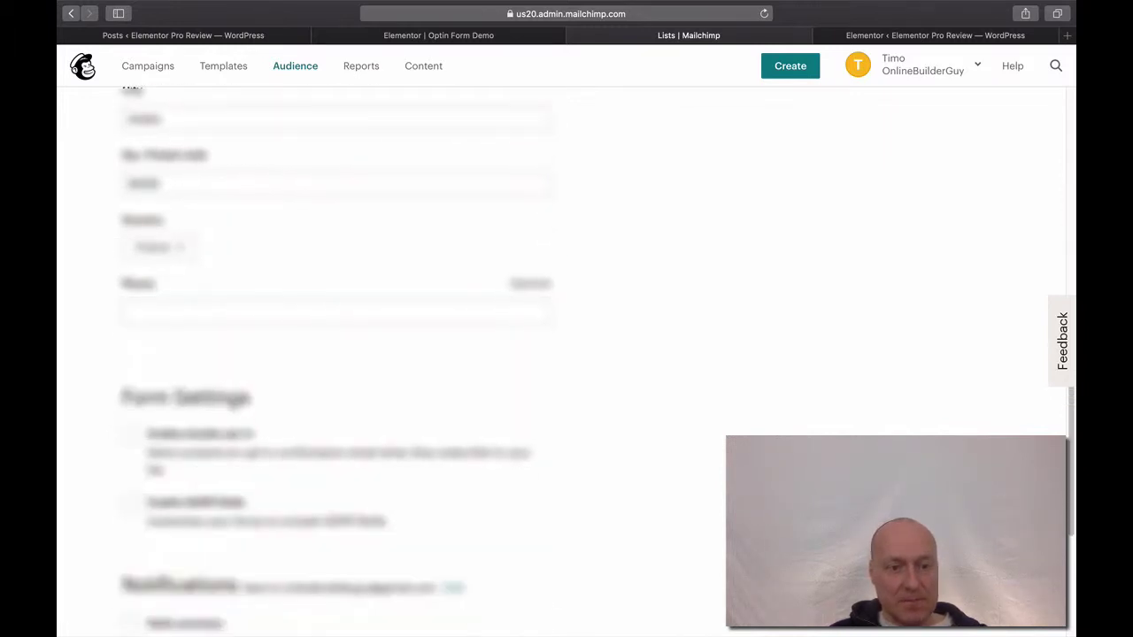
scroll(566, 354, down, 4)
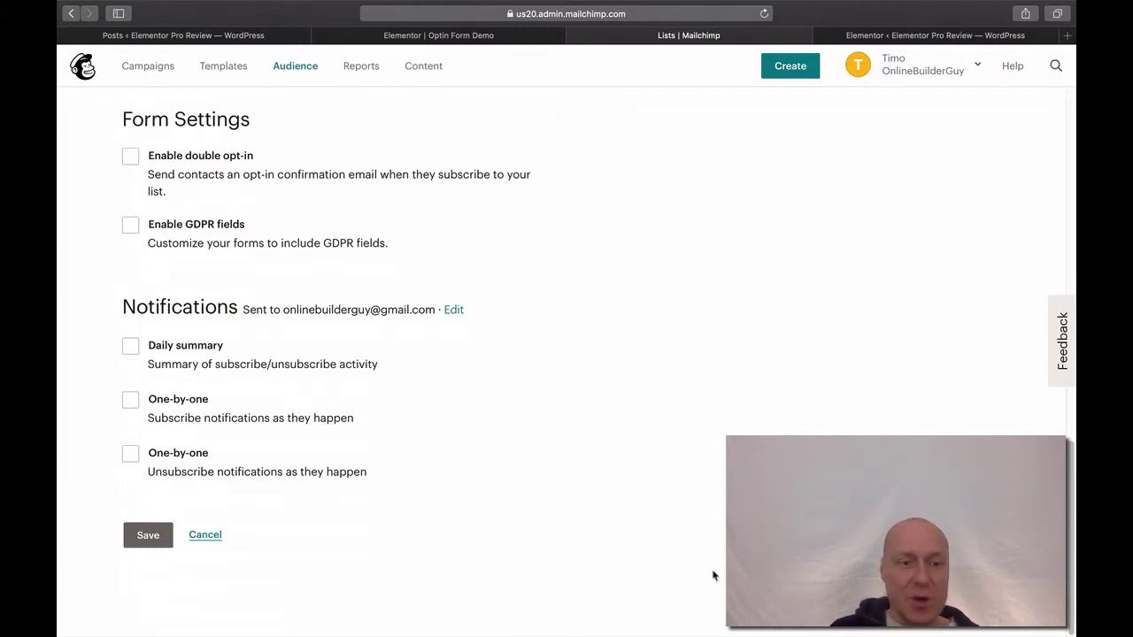
Save the new list details, creating the empty Test List 3 audience.
click(142, 543)
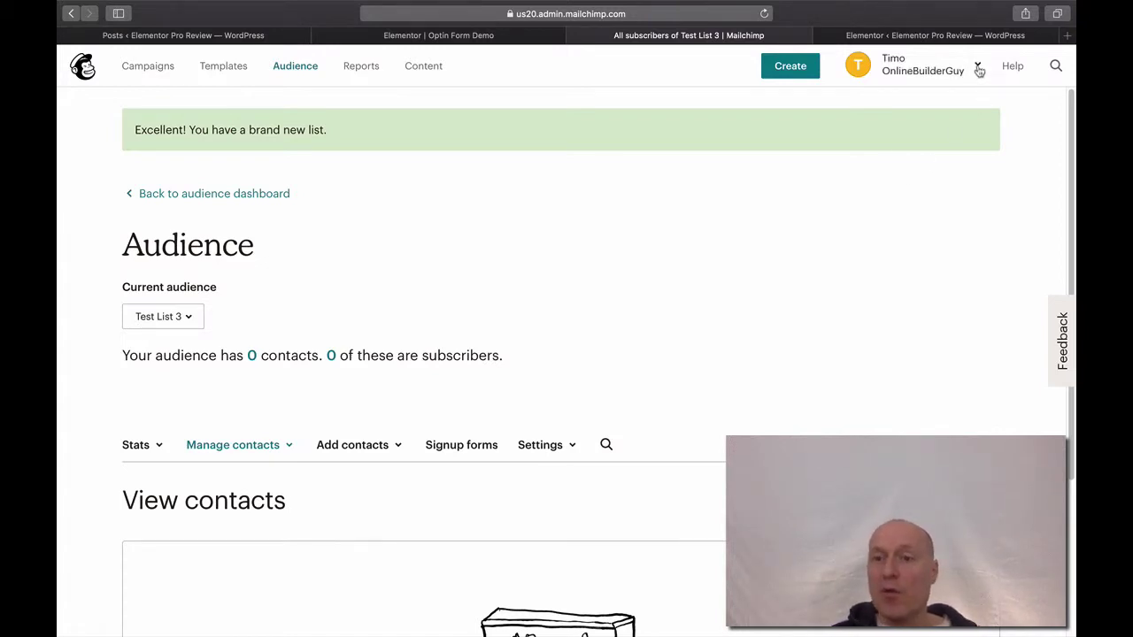
click(979, 70)
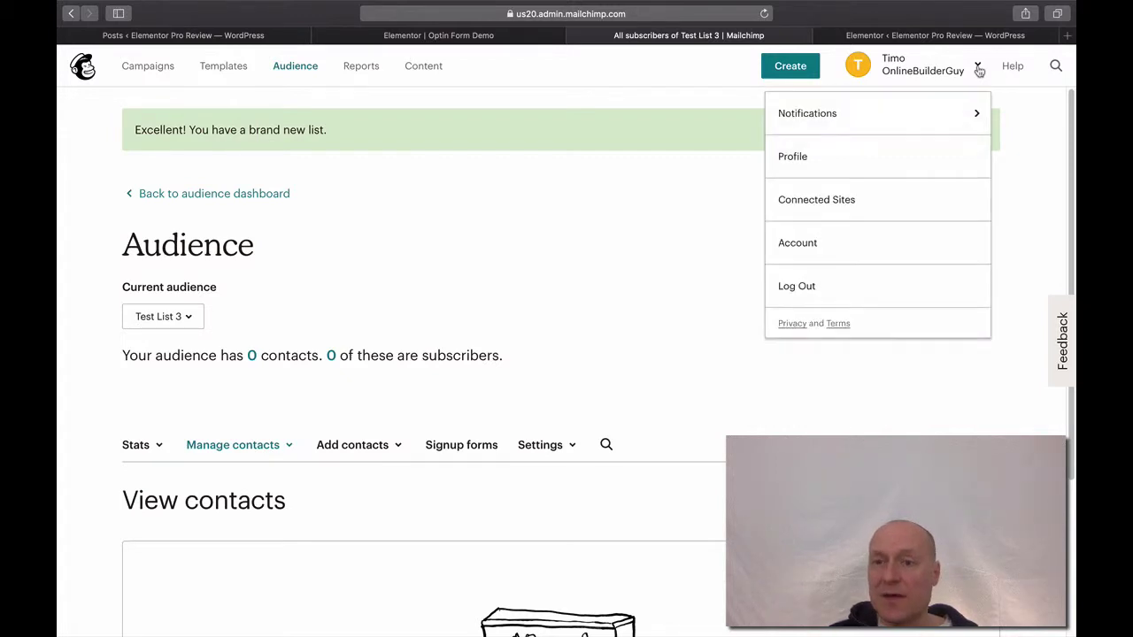
Go to Account > Extras > API keys and scroll to the Your API keys table.
click(839, 243)
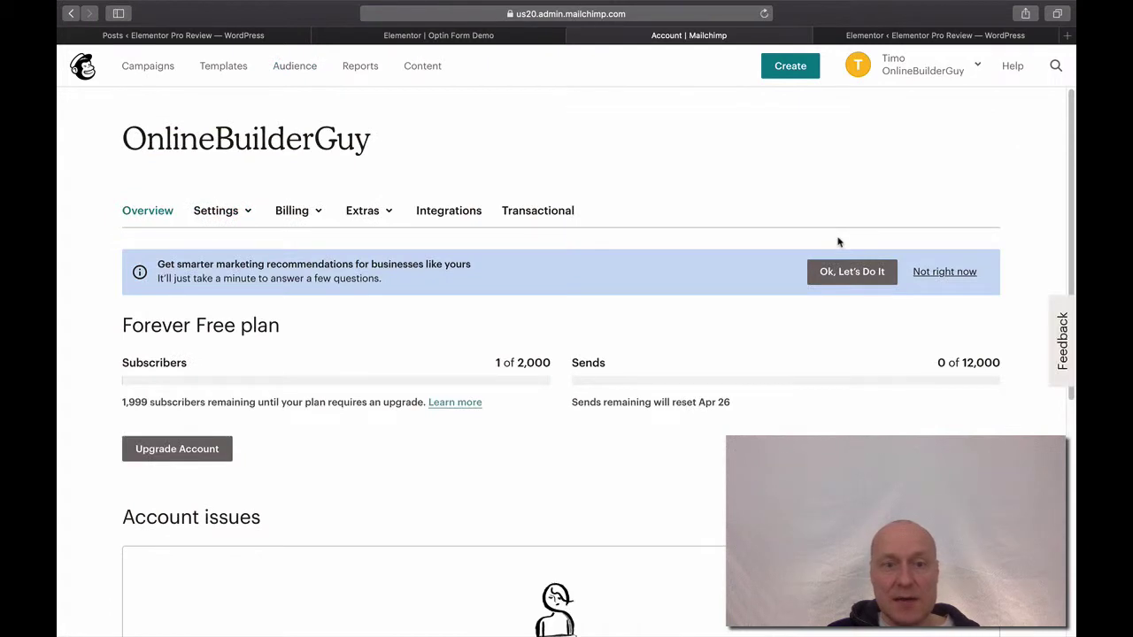
click(374, 222)
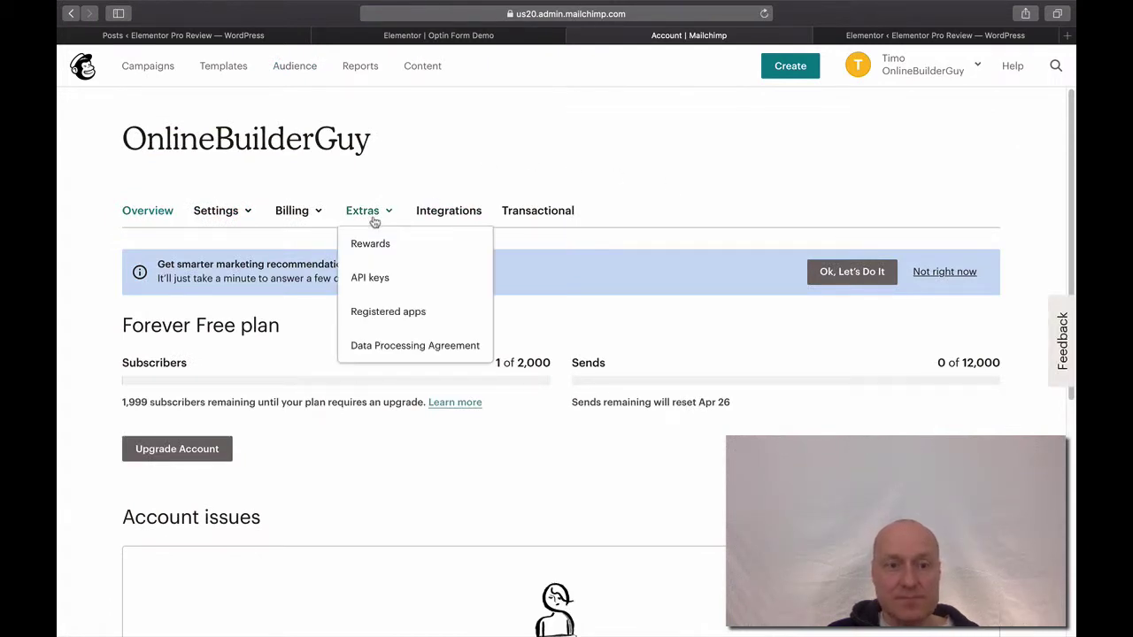
click(374, 275)
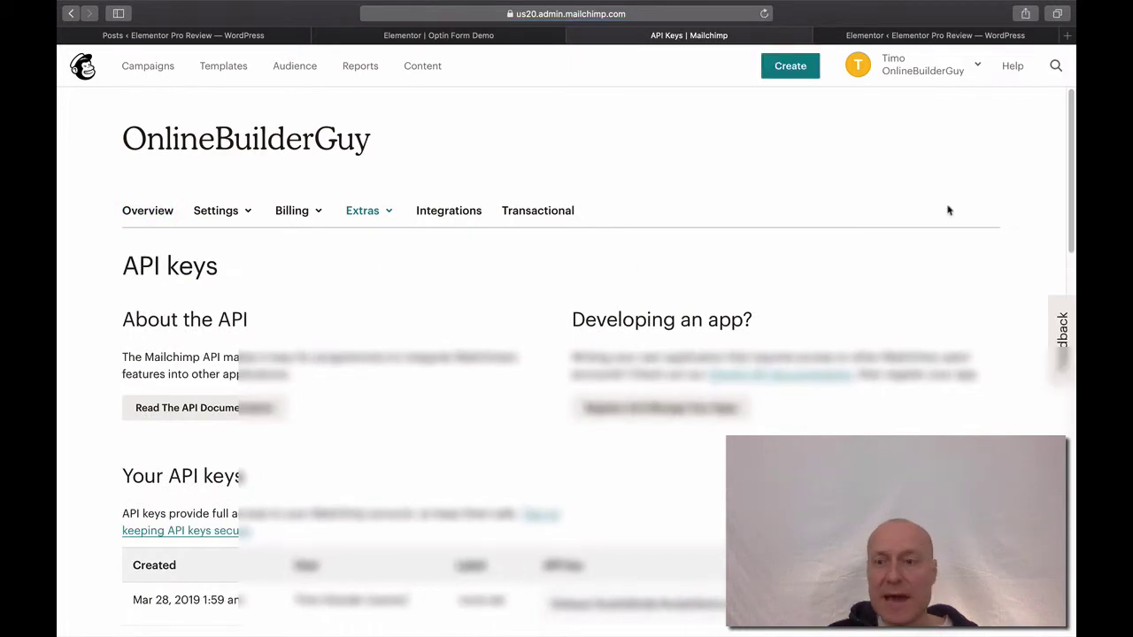
drag(1070, 168, 1067, 235)
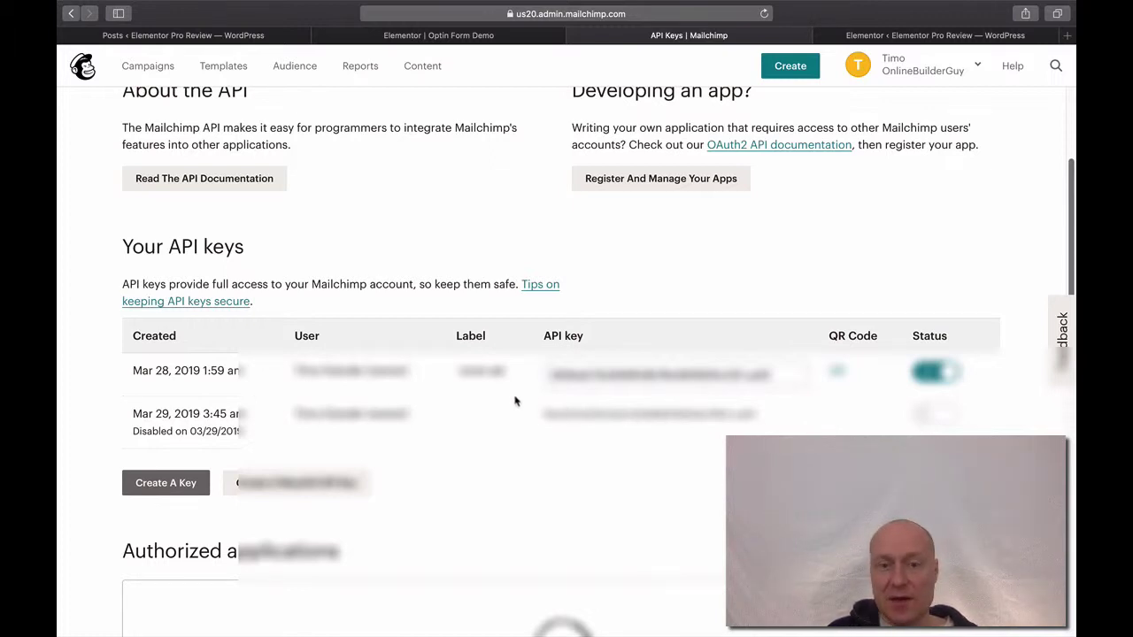
Copy the active API key into a cleared TextEdit note and return to the Elementor editor.
click(569, 381)
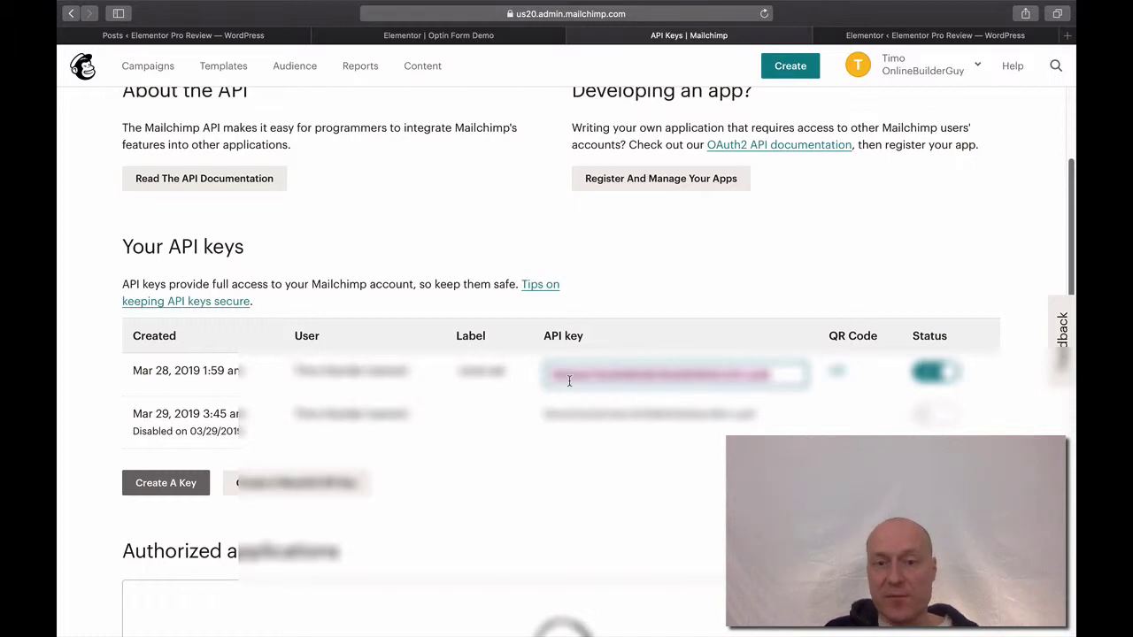
key(super+Tab)
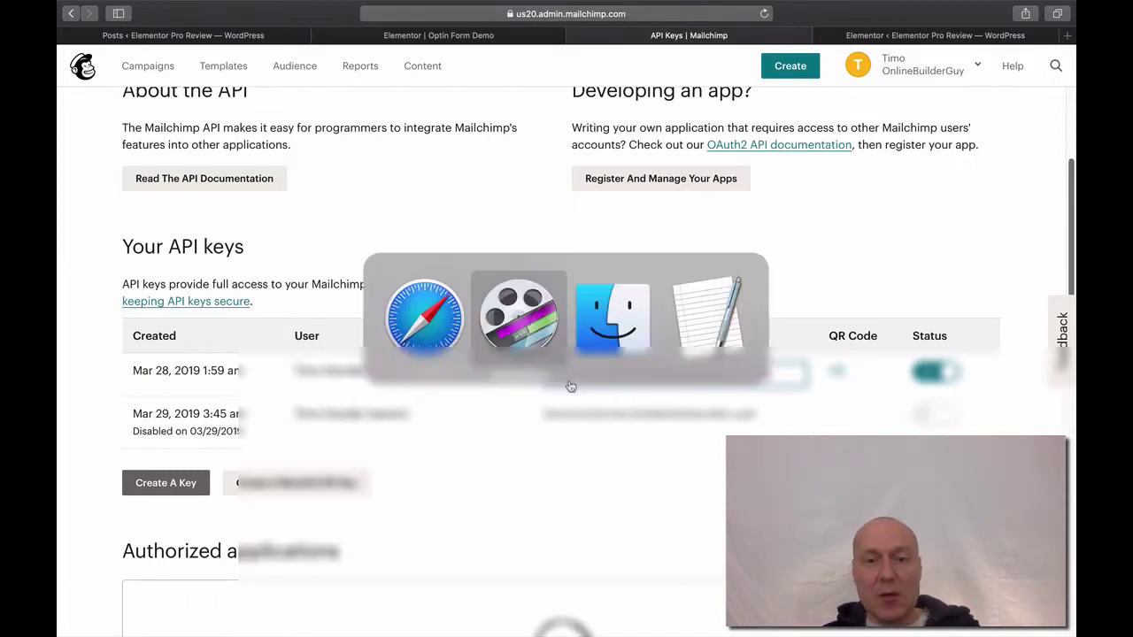
key(super+Tab)
key(super+Tab)
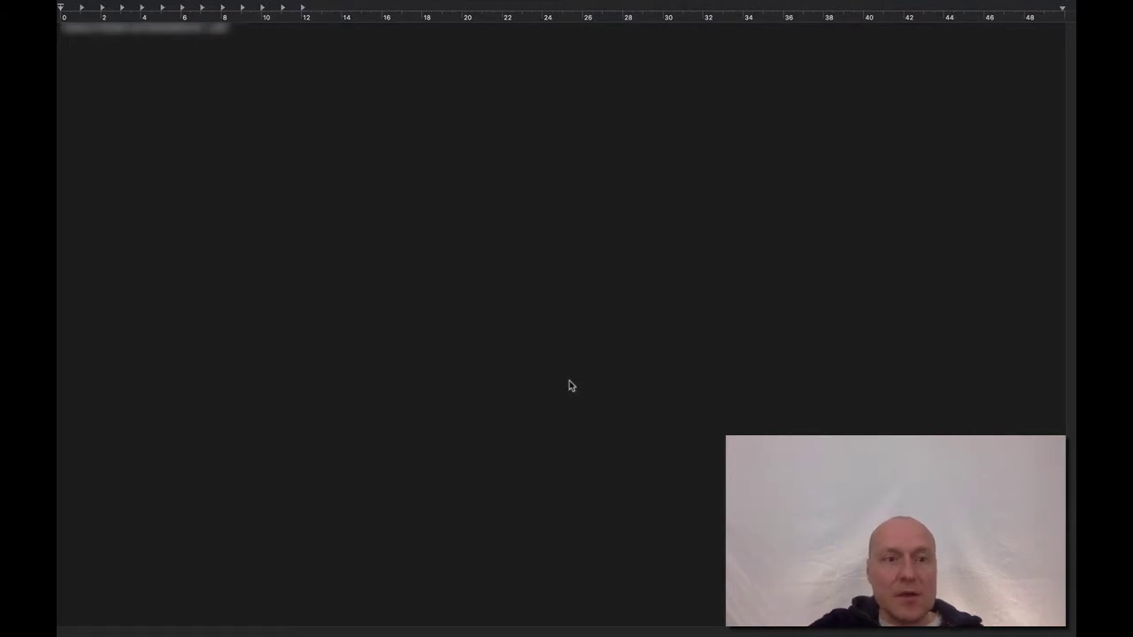
key(super+a)
key(BackSpace)
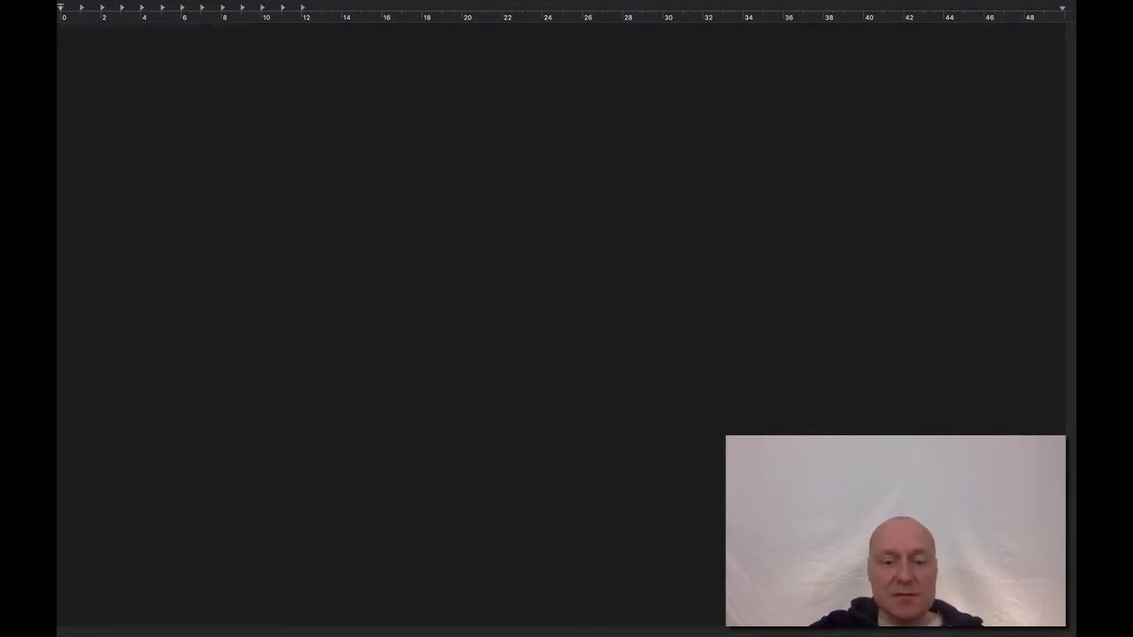
key(super+v)
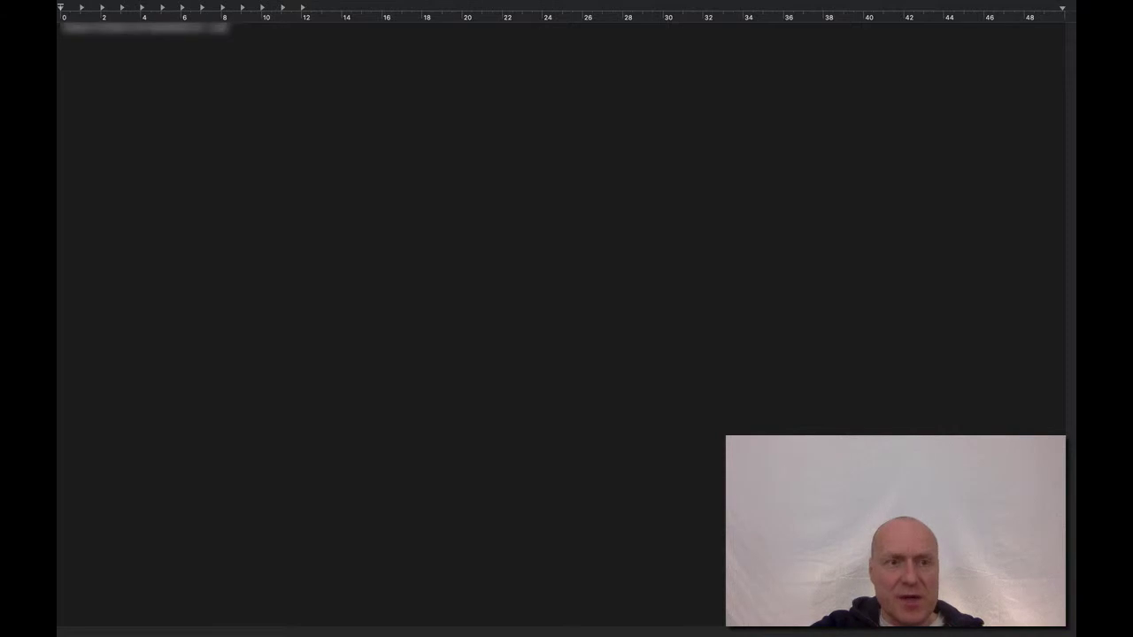
key(super+Tab)
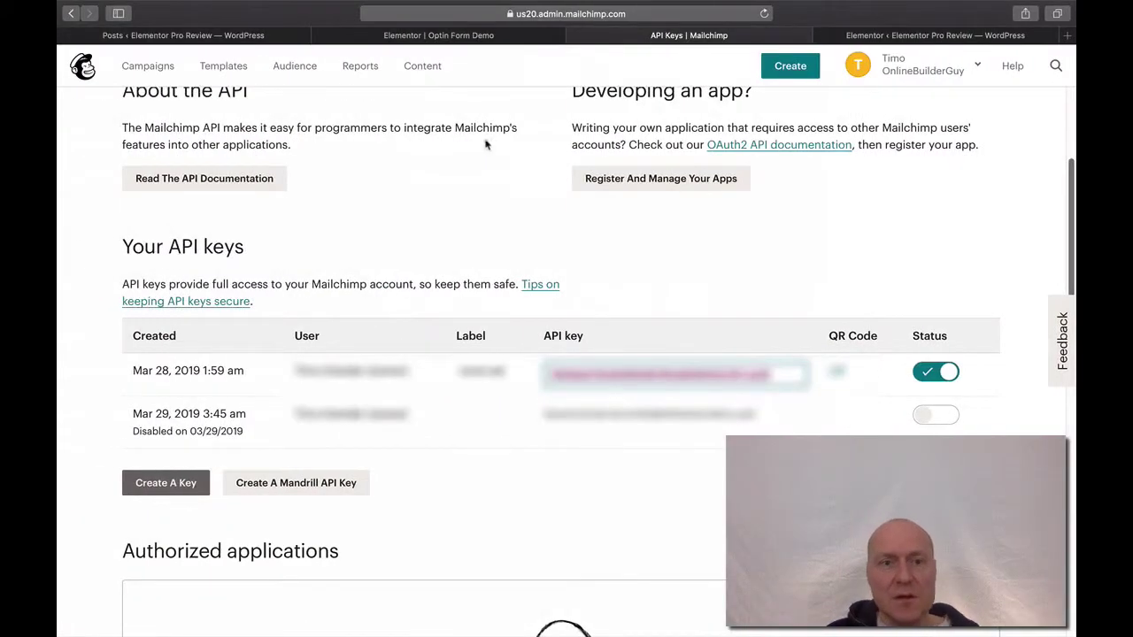
click(481, 35)
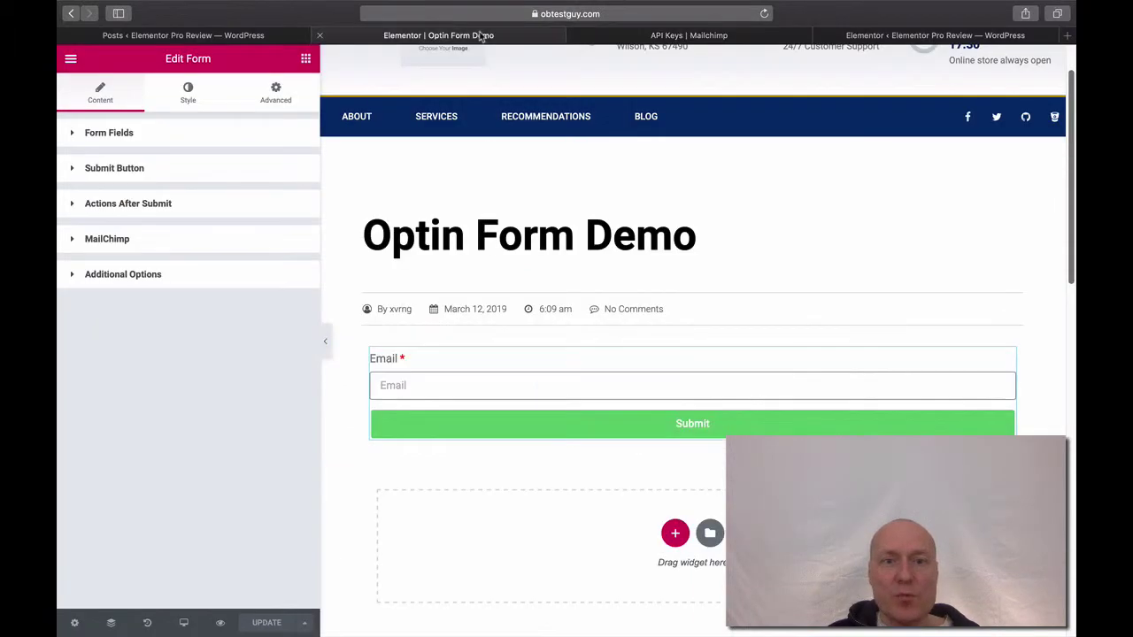
Show Elementor's Integrations settings and scroll down to the MailChimp API Key field.
click(241, 36)
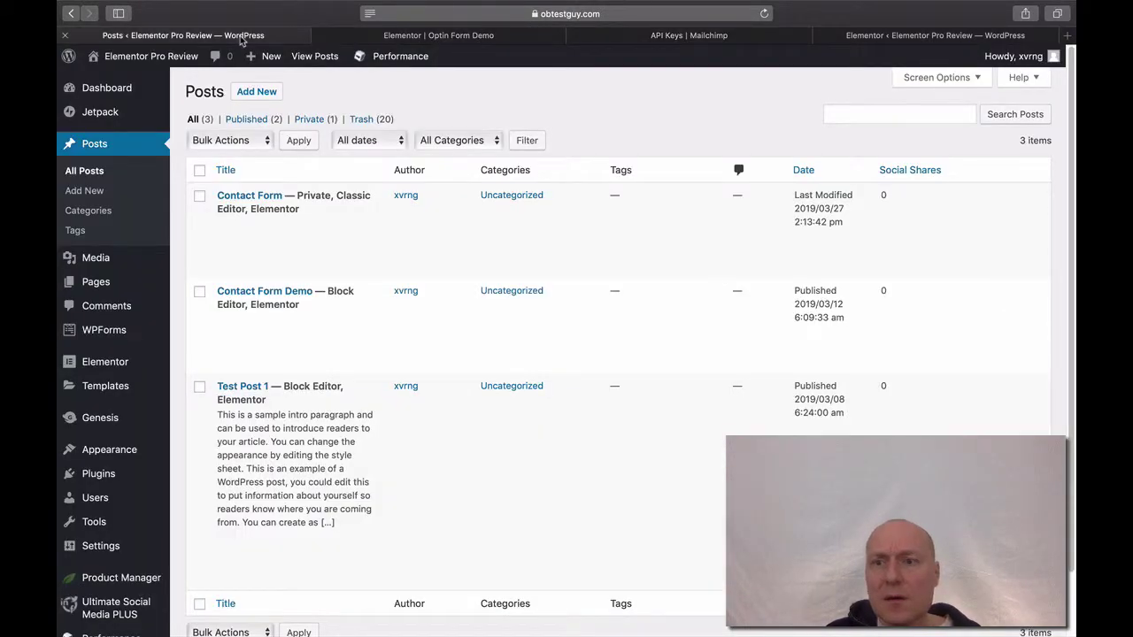
click(852, 39)
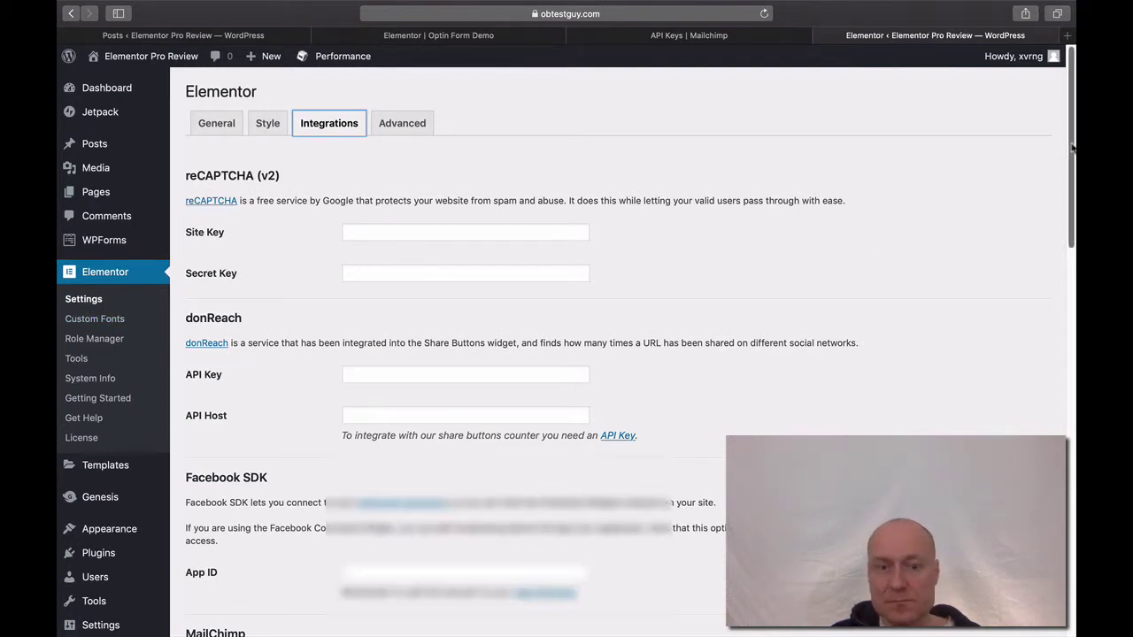
drag(1071, 147, 1070, 212)
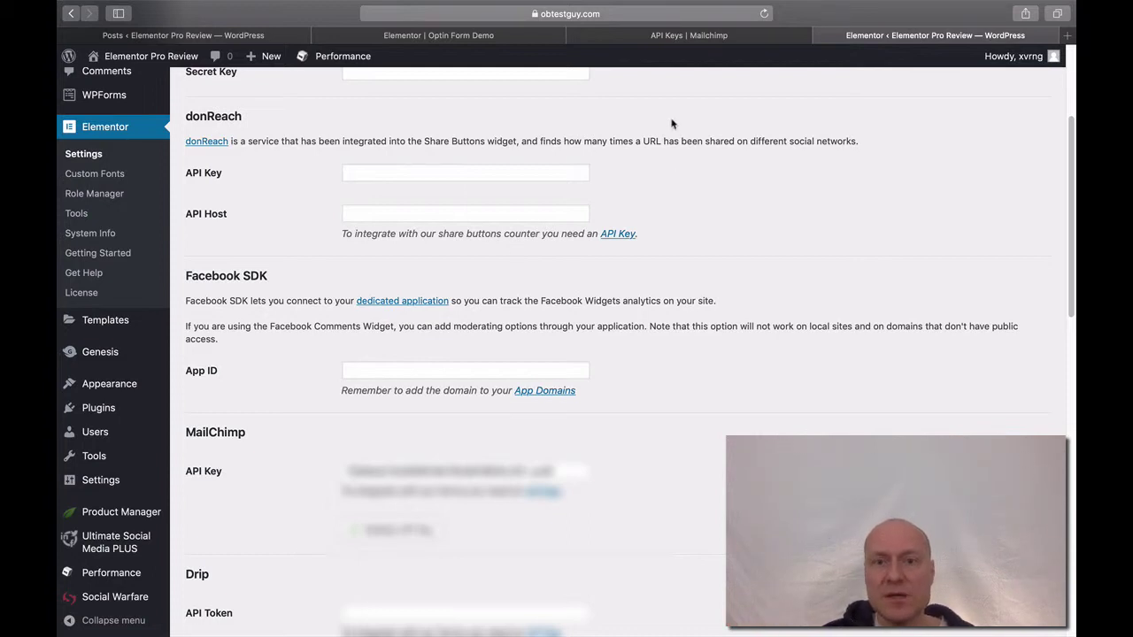
In the Elementor editor, expand the form's MailChimp settings under Actions After Submit.
click(481, 35)
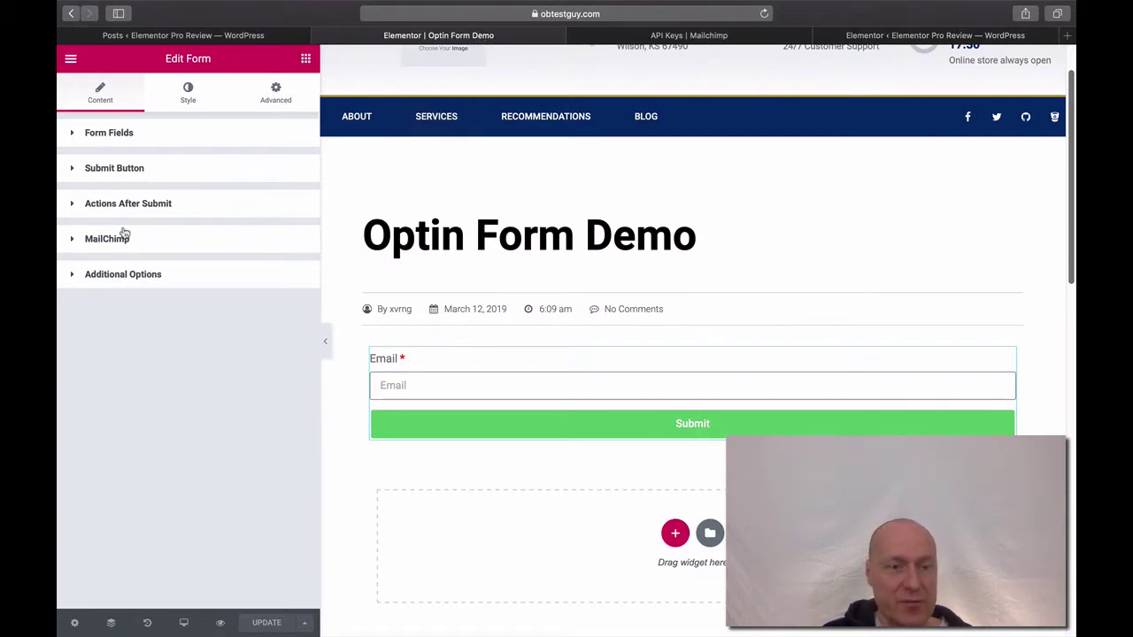
click(70, 212)
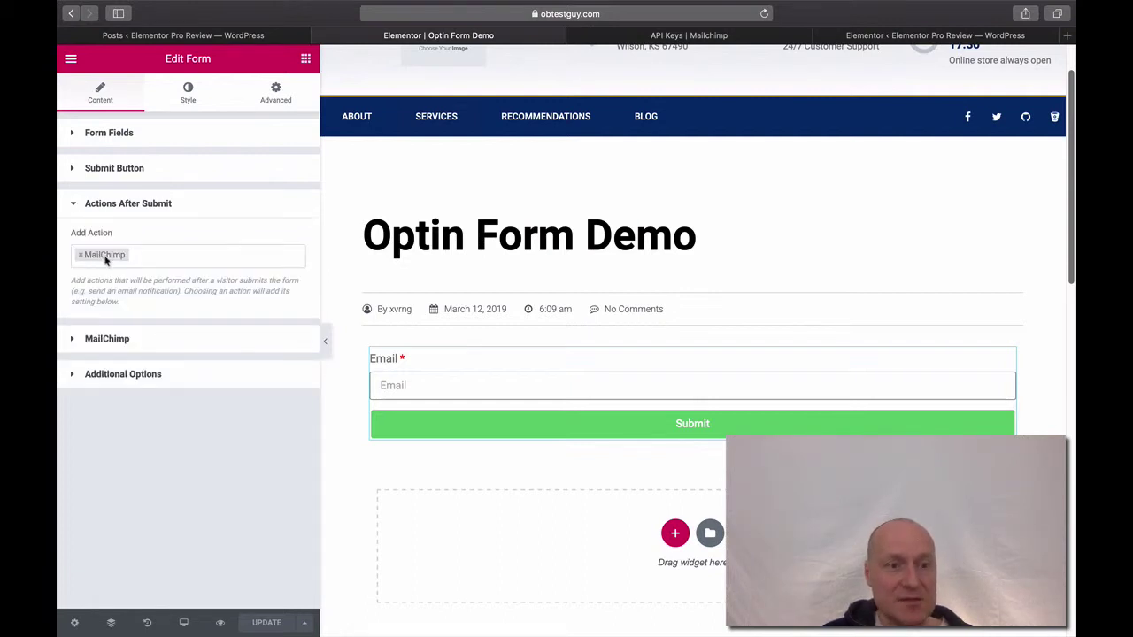
click(79, 208)
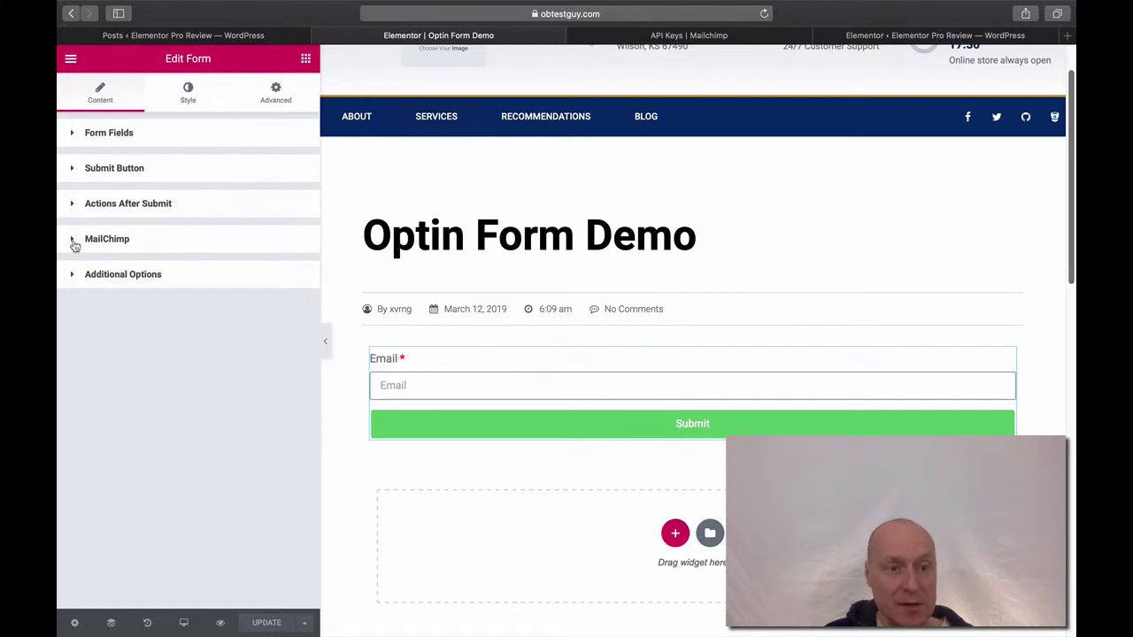
click(76, 244)
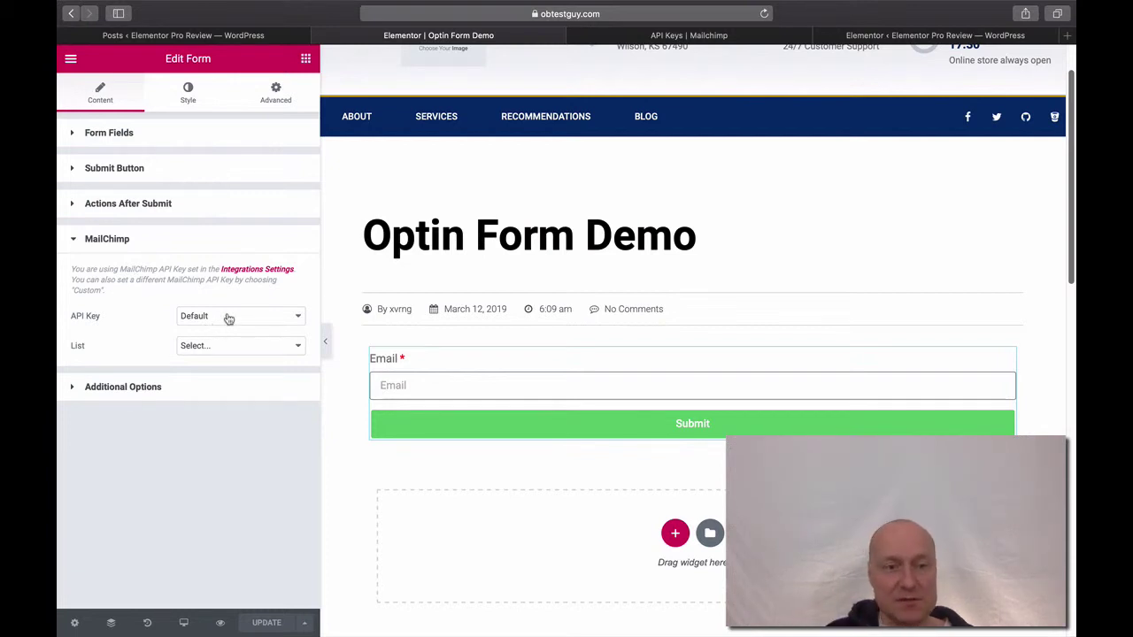
Keep the Default API key and check the List dropdown, which lacks Test List 3.
click(228, 319)
click(227, 318)
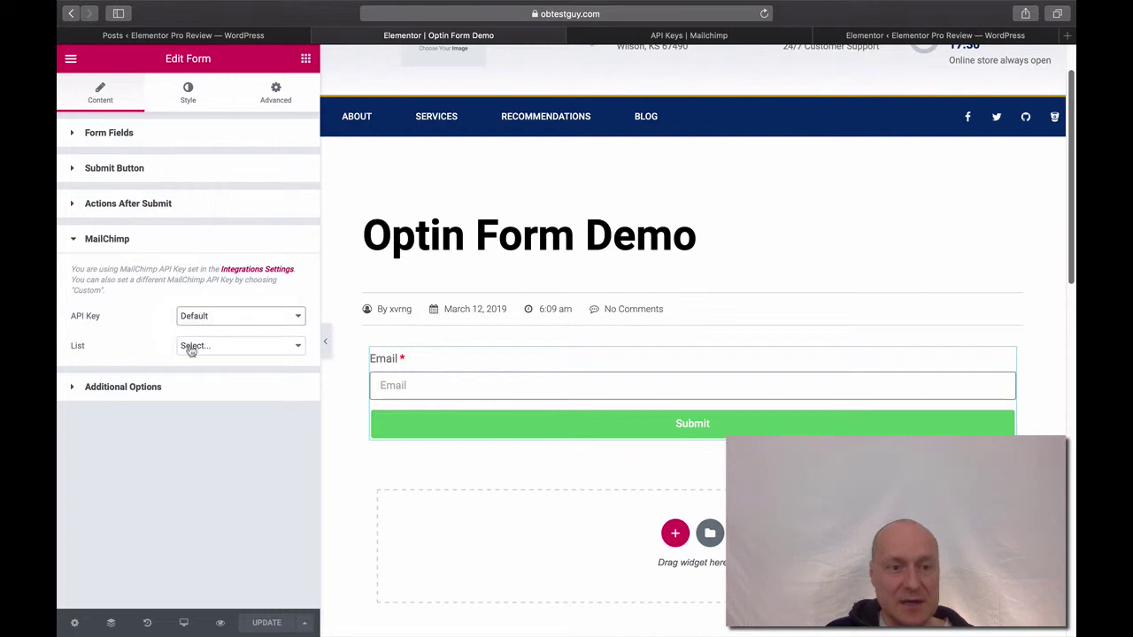
click(194, 348)
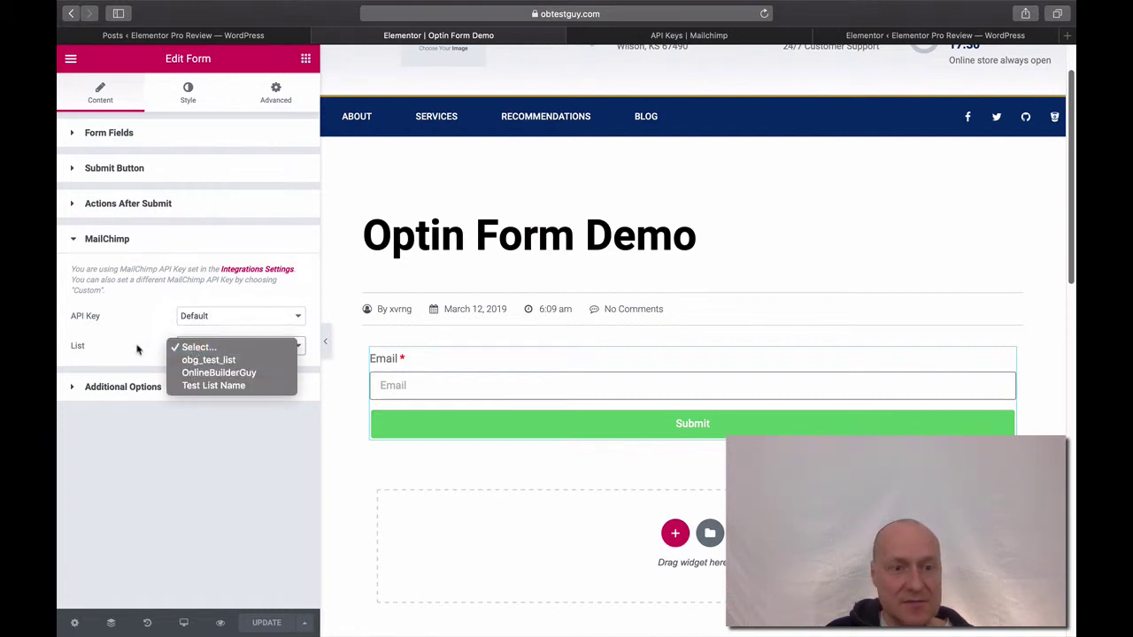
click(137, 350)
click(218, 316)
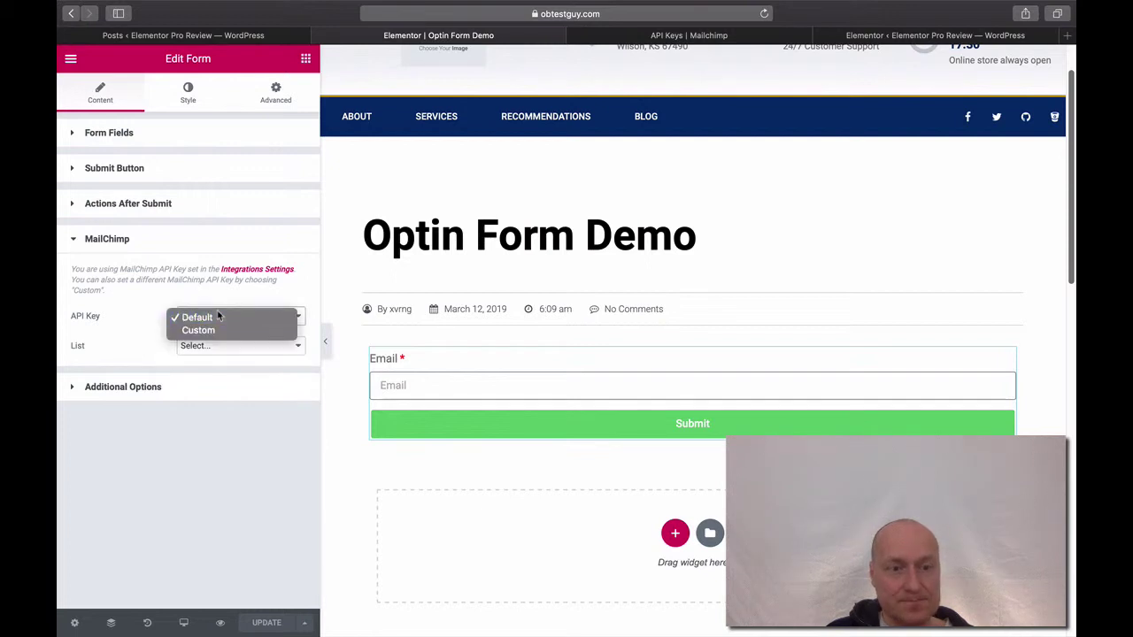
click(212, 319)
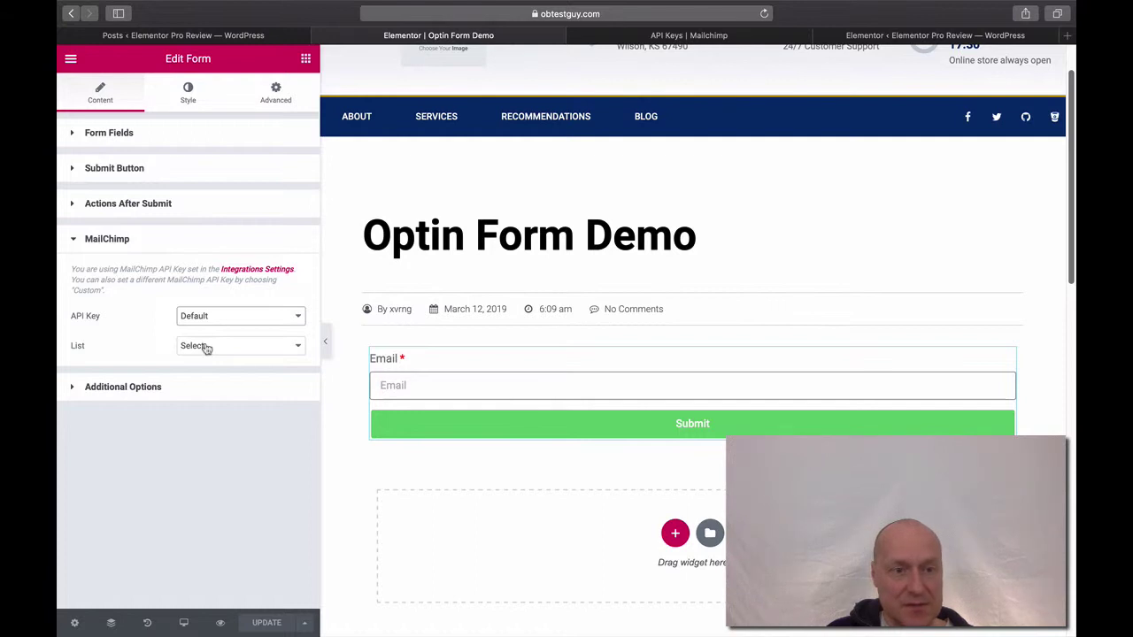
click(205, 348)
click(206, 348)
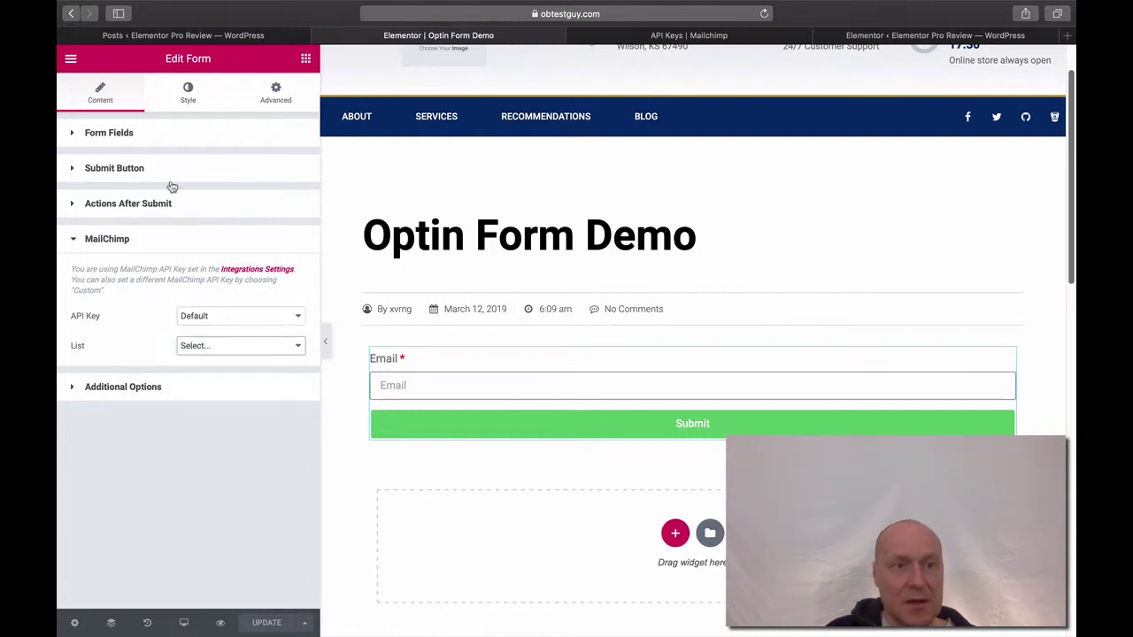
Exit to the Dashboard and reopen Optin Form Demo with Elementor from All Posts.
click(70, 61)
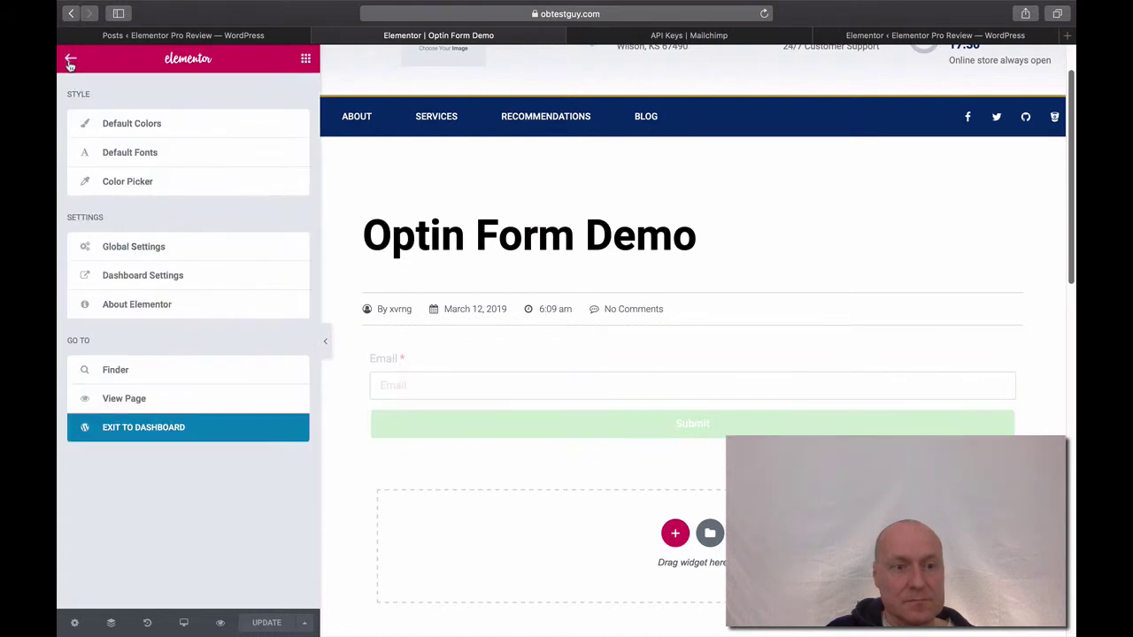
click(145, 431)
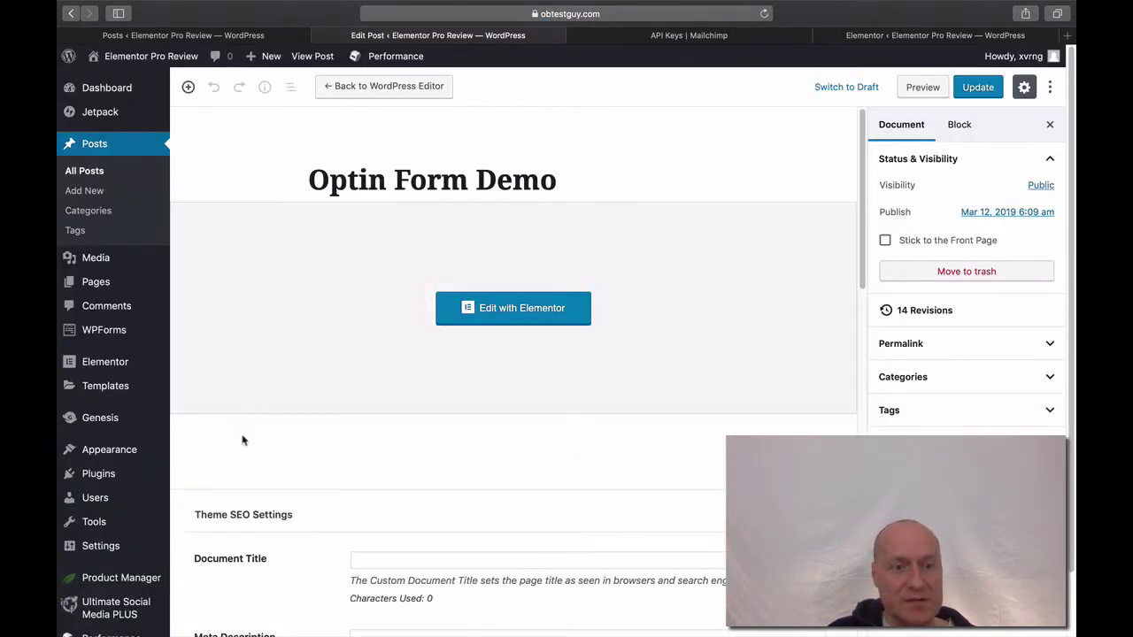
click(84, 174)
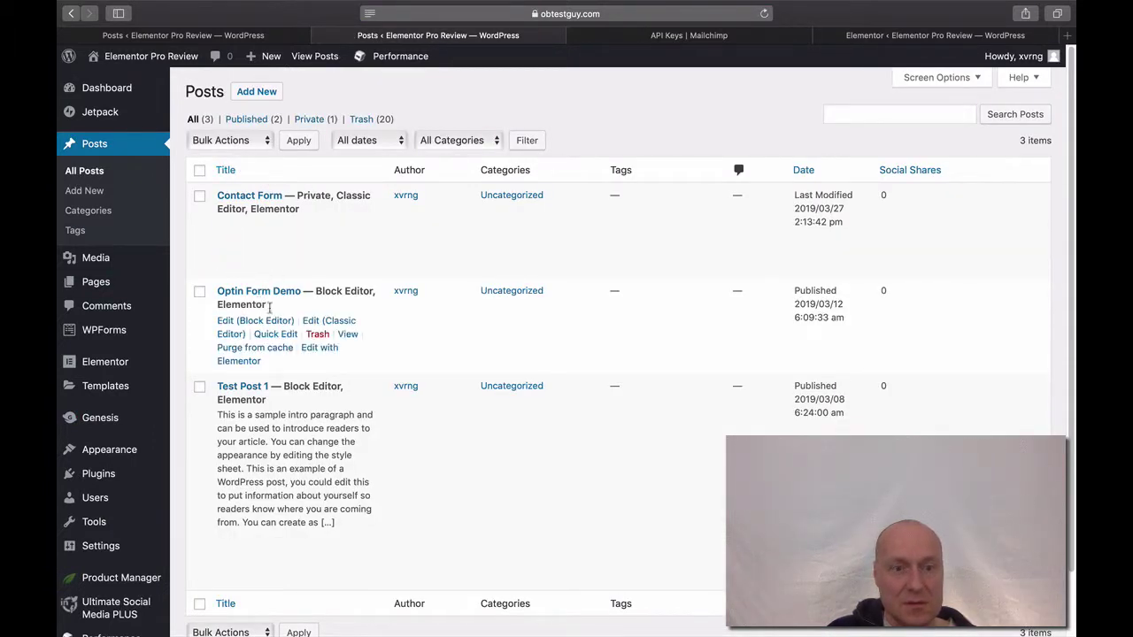
click(311, 352)
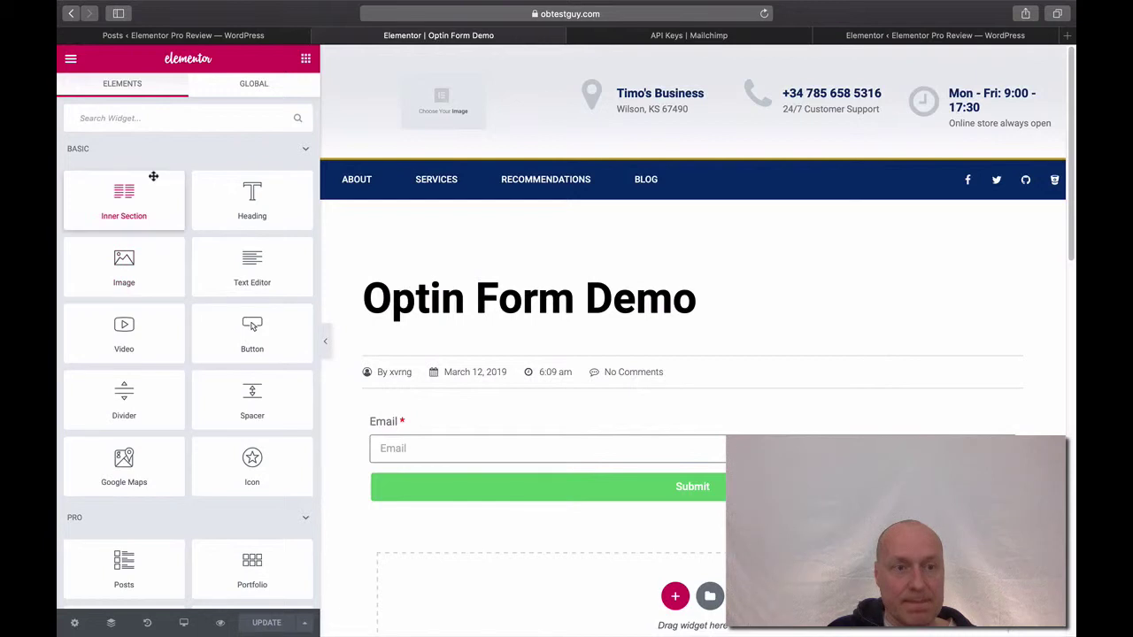
Select the optin form, expand its MailChimp section and choose Test List 3 as the list.
click(157, 158)
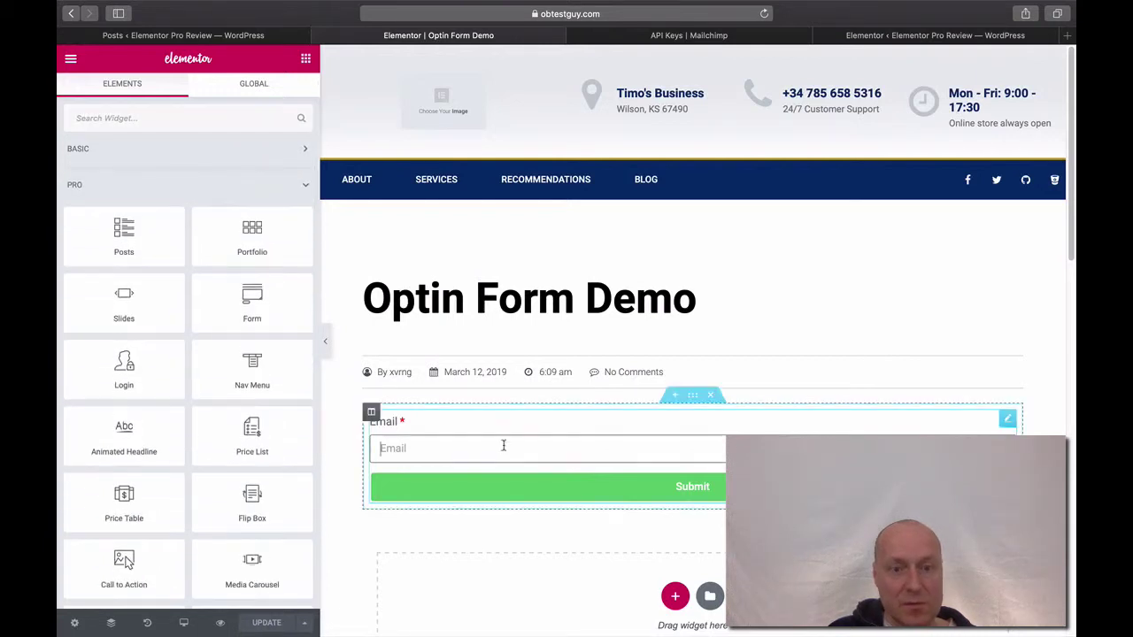
click(504, 445)
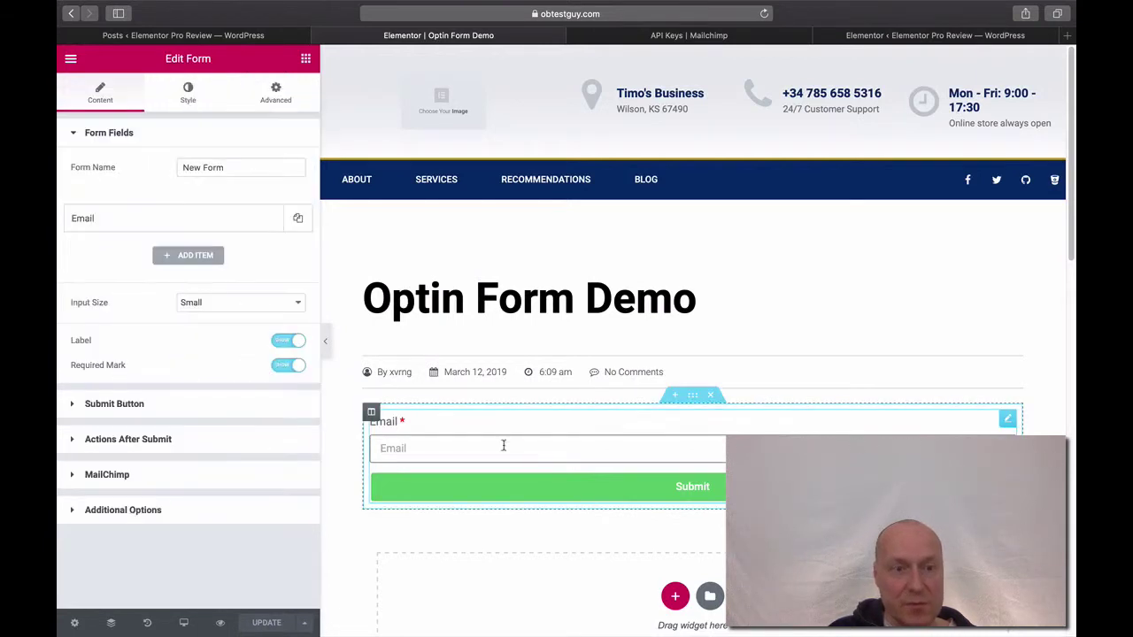
click(133, 476)
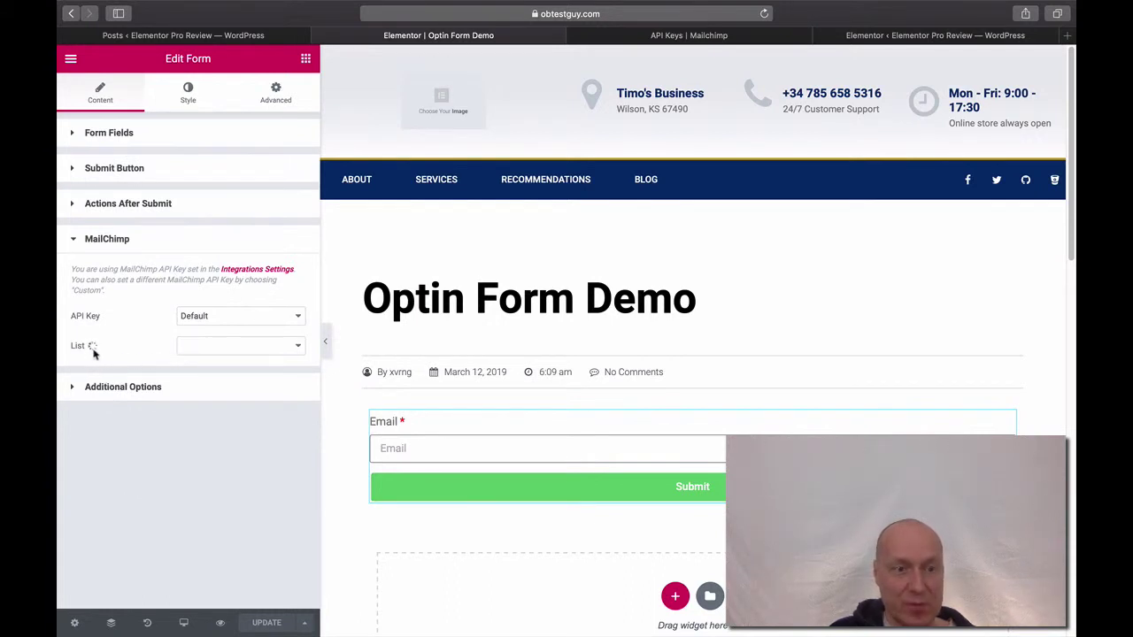
click(203, 347)
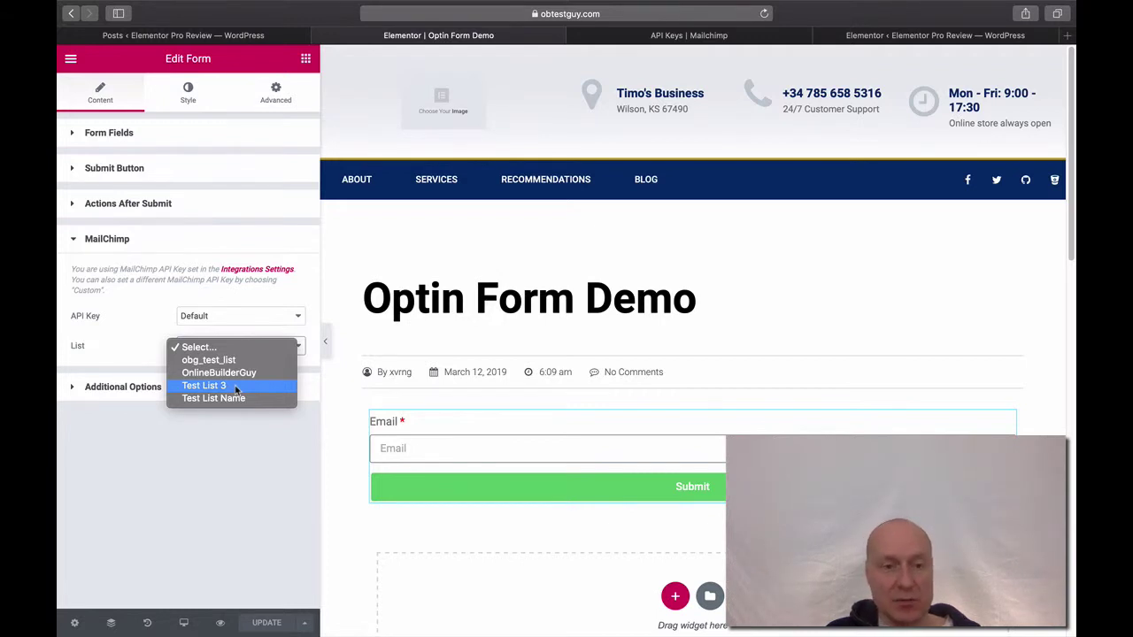
click(237, 387)
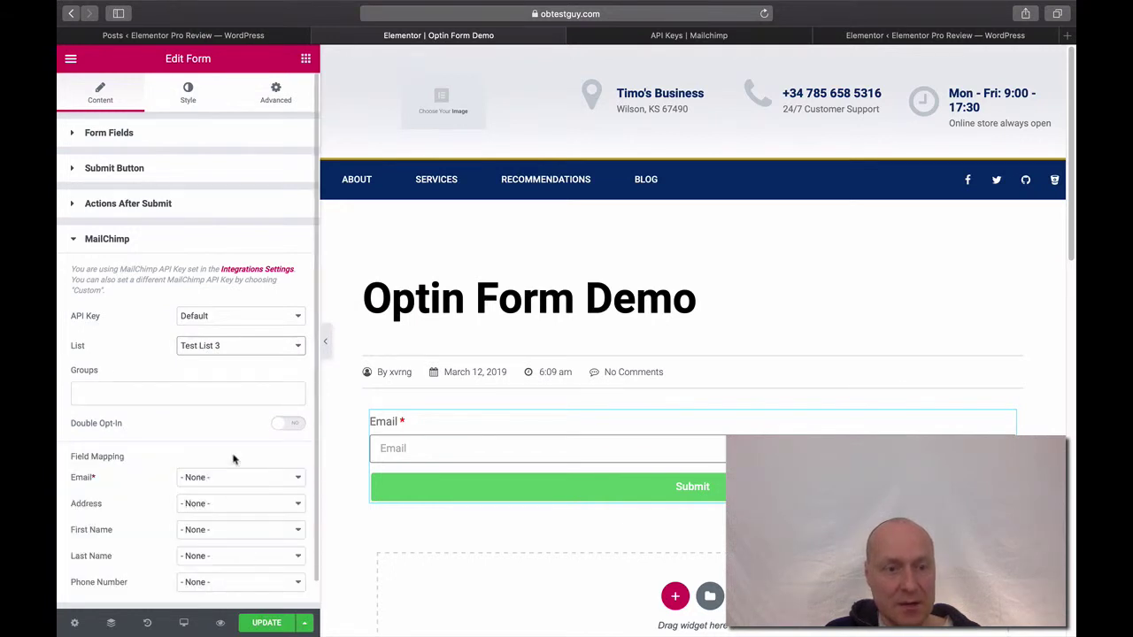
Map Test List 3's Email to the form's Email field, save, and open the editor menu.
click(265, 623)
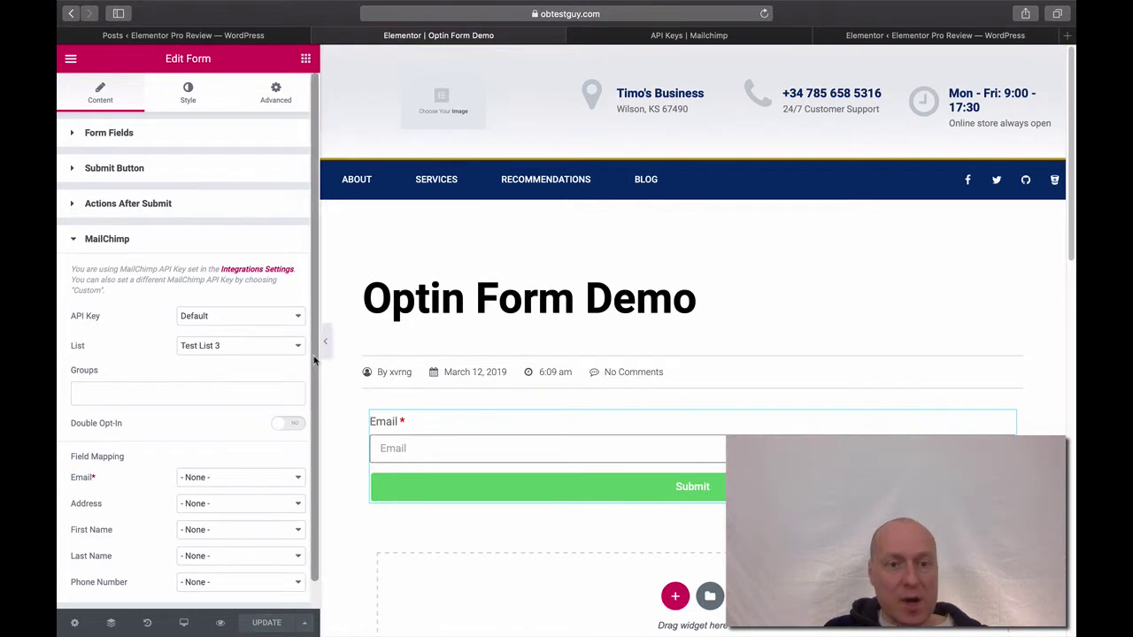
scroll(314, 381, down, 2)
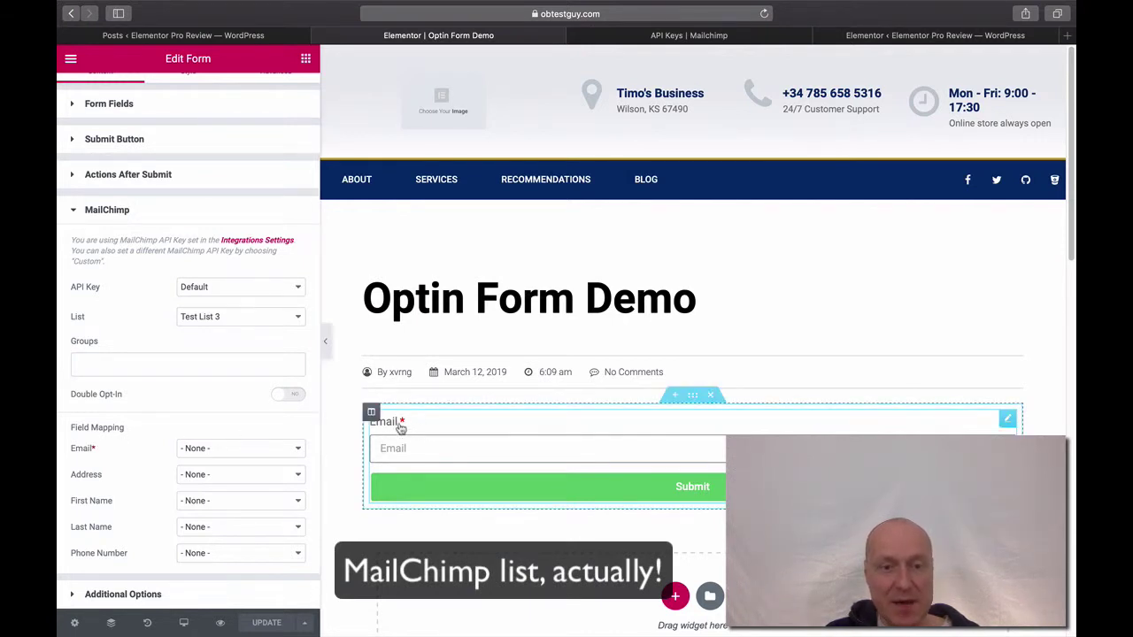
click(217, 449)
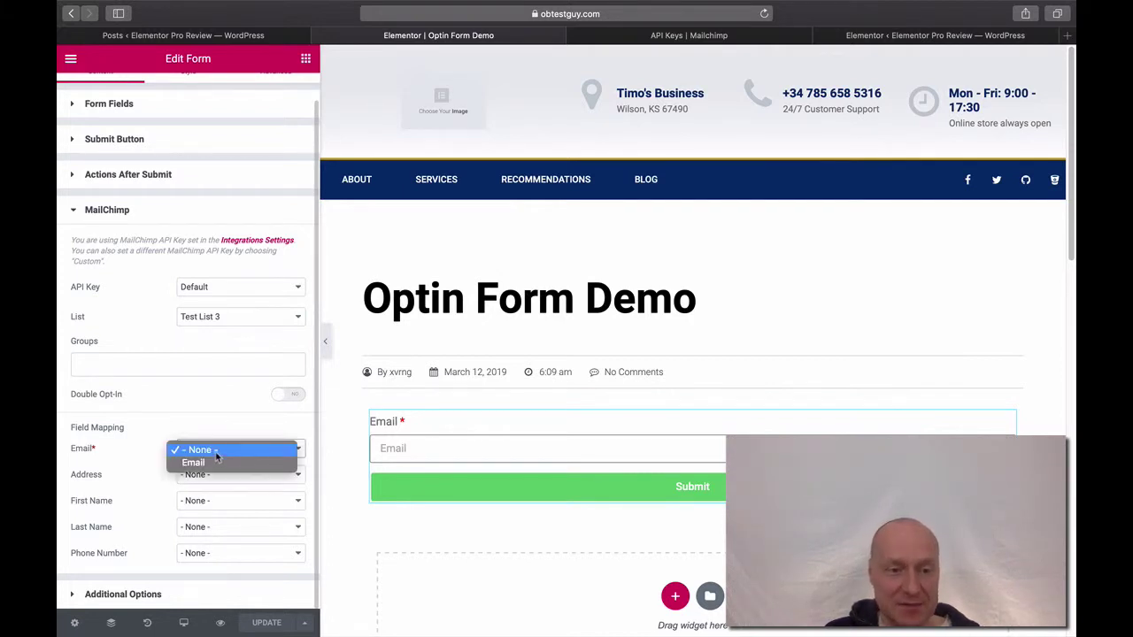
click(211, 464)
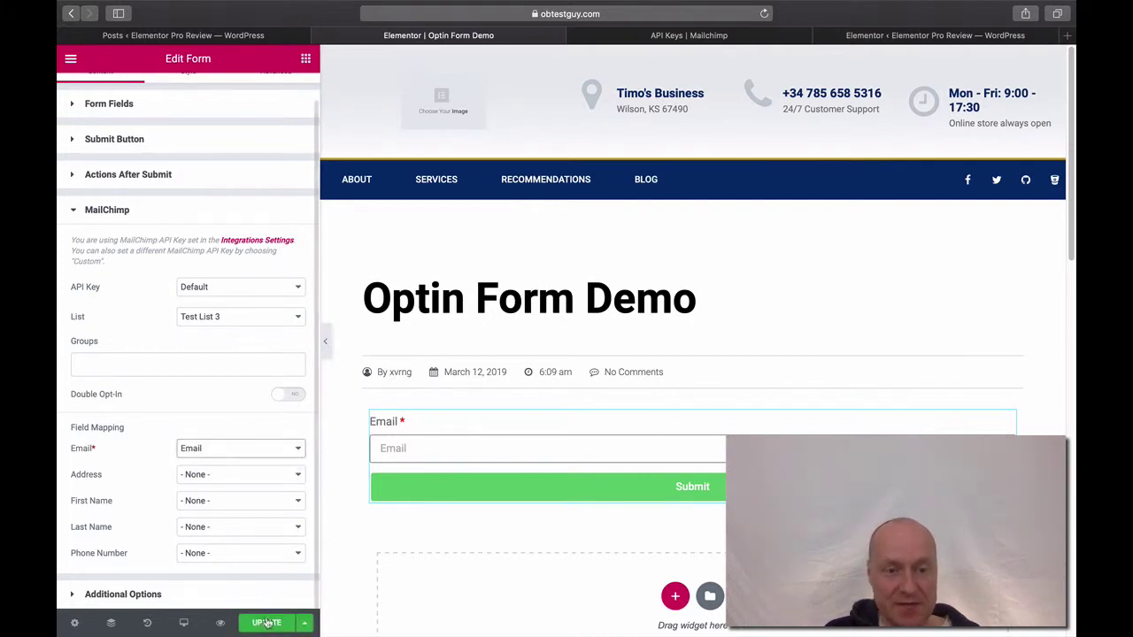
click(267, 624)
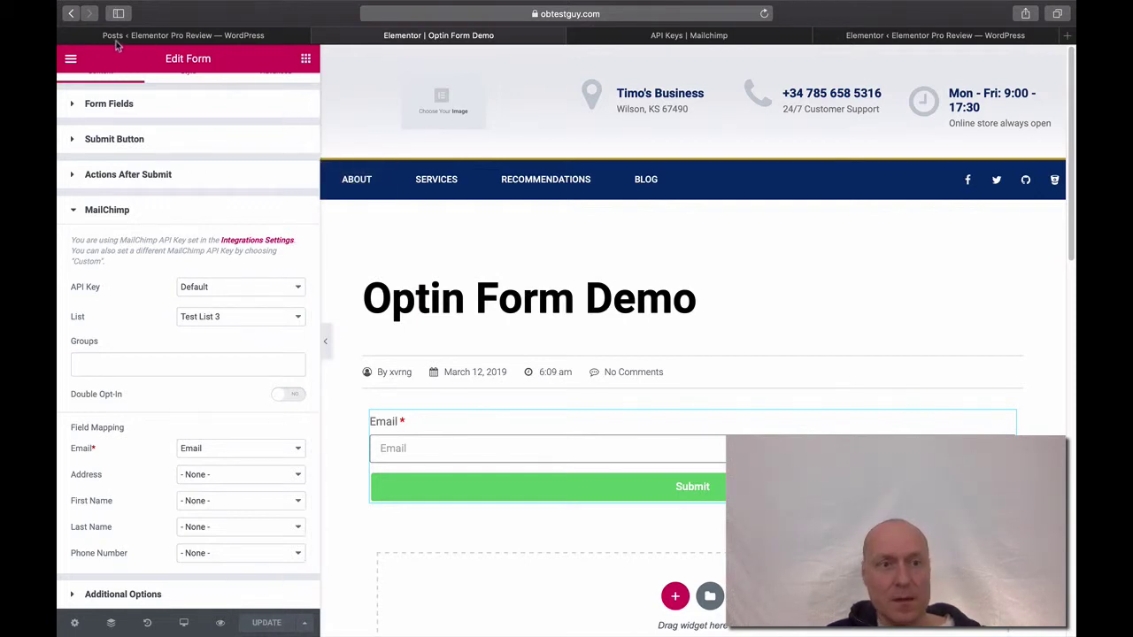
click(70, 58)
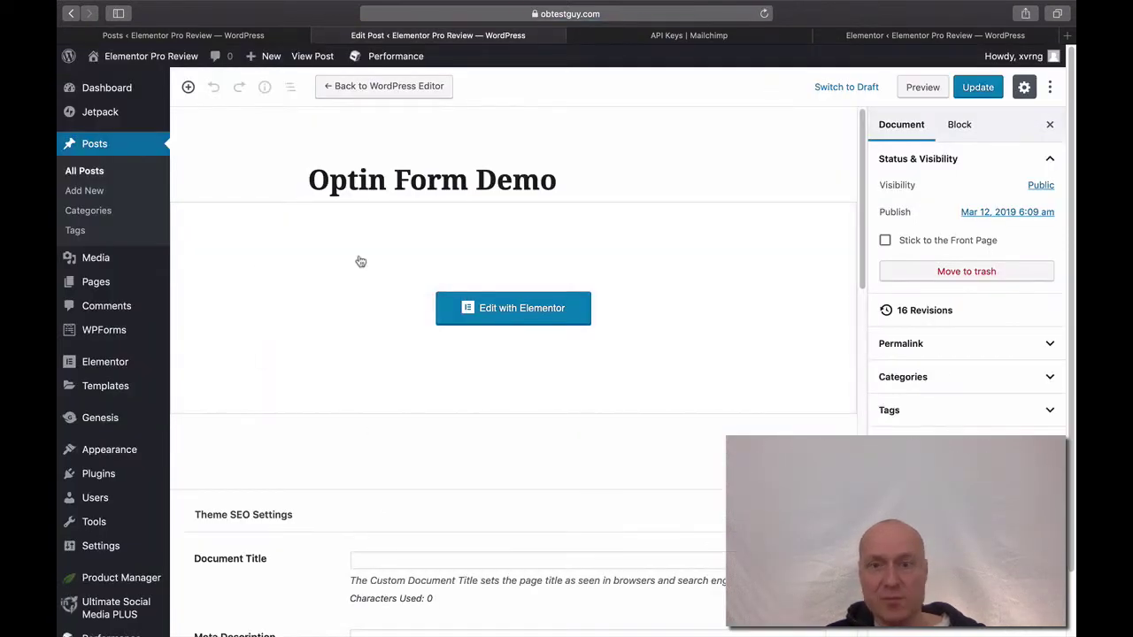
View the published Optin Form Demo post from Posts > All Posts.
click(104, 173)
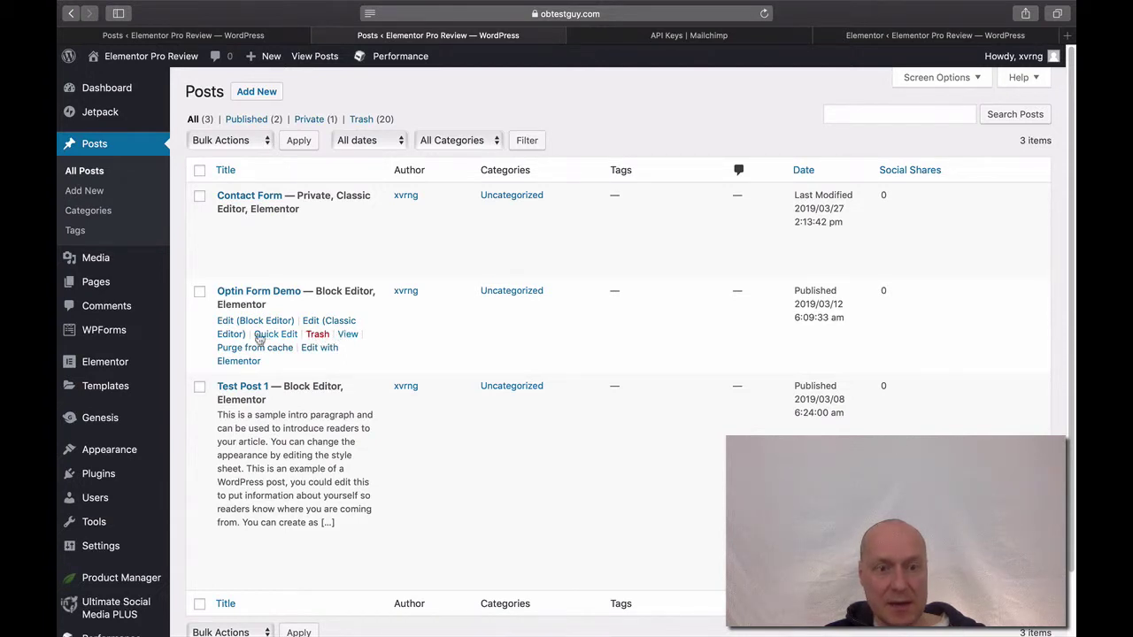
click(347, 336)
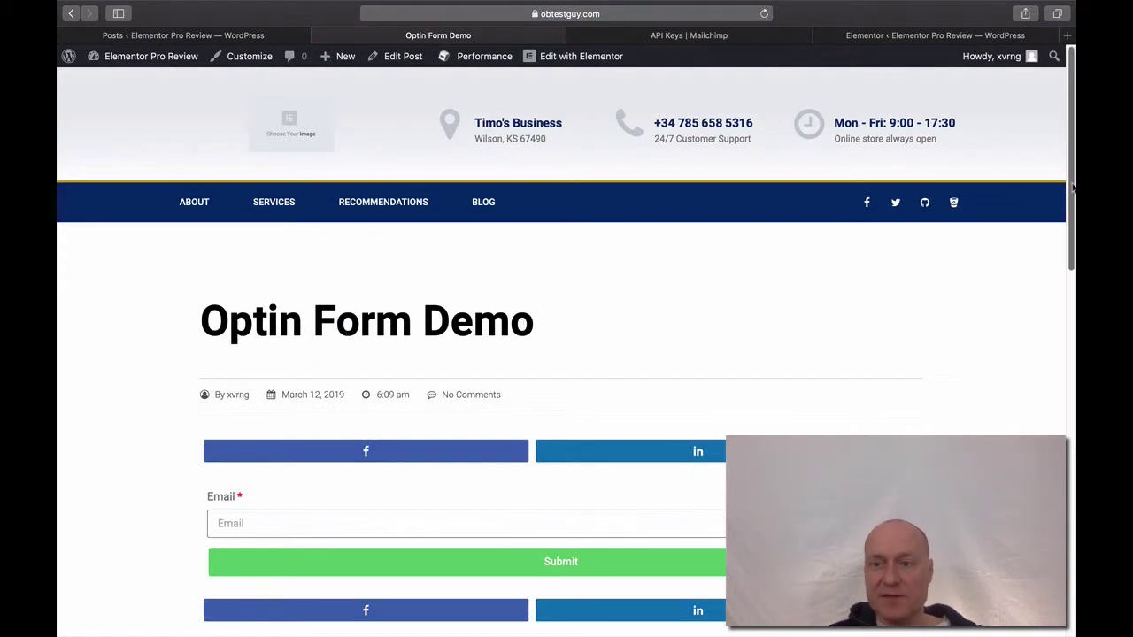
Enter a test e-mail address in the optin form's Email field and submit it.
drag(1072, 185, 1068, 222)
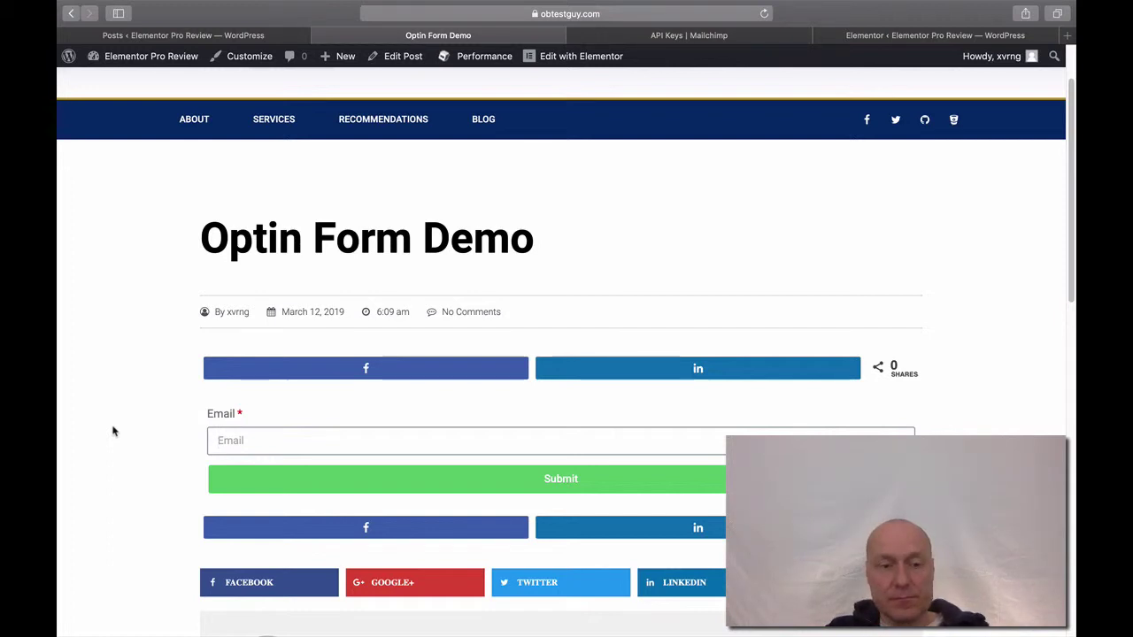
key(super+v)
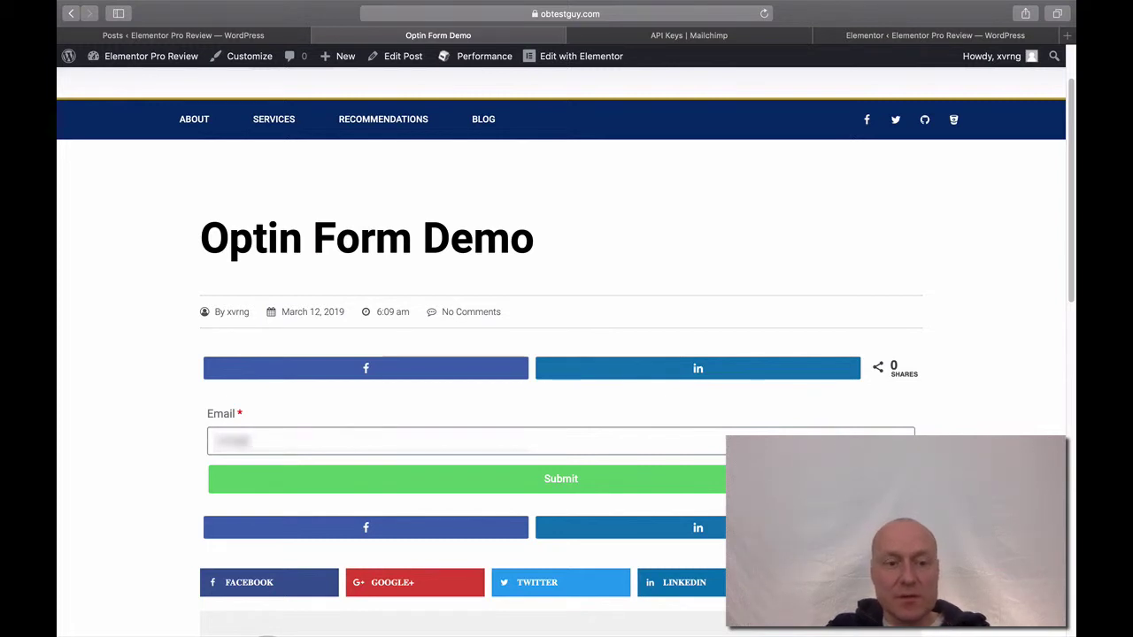
text(test)
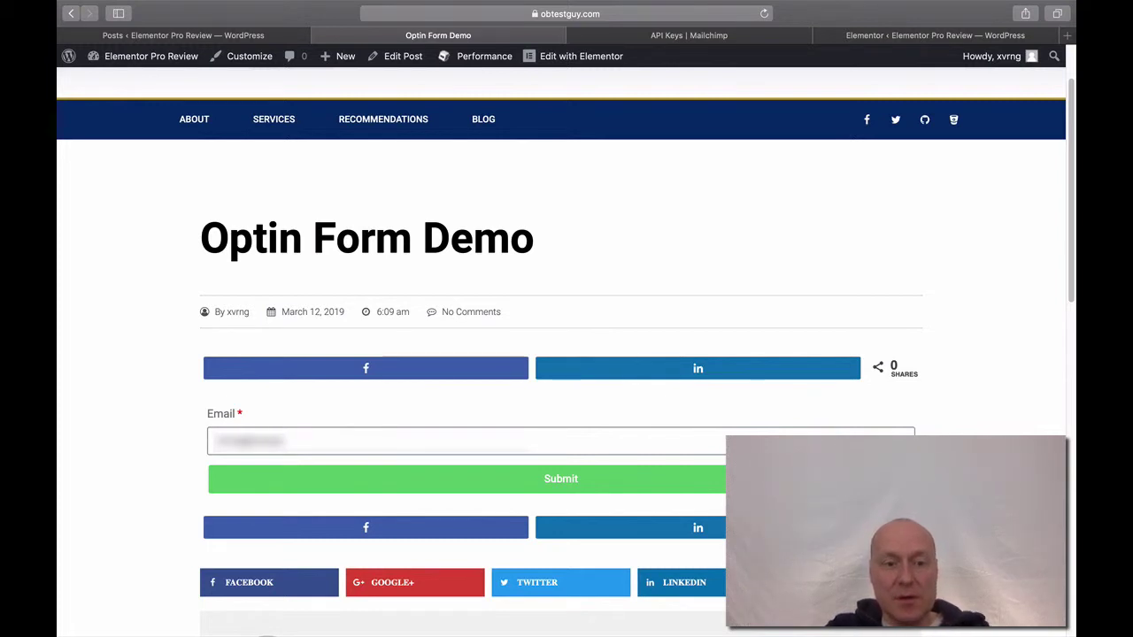
text(@gmail.)
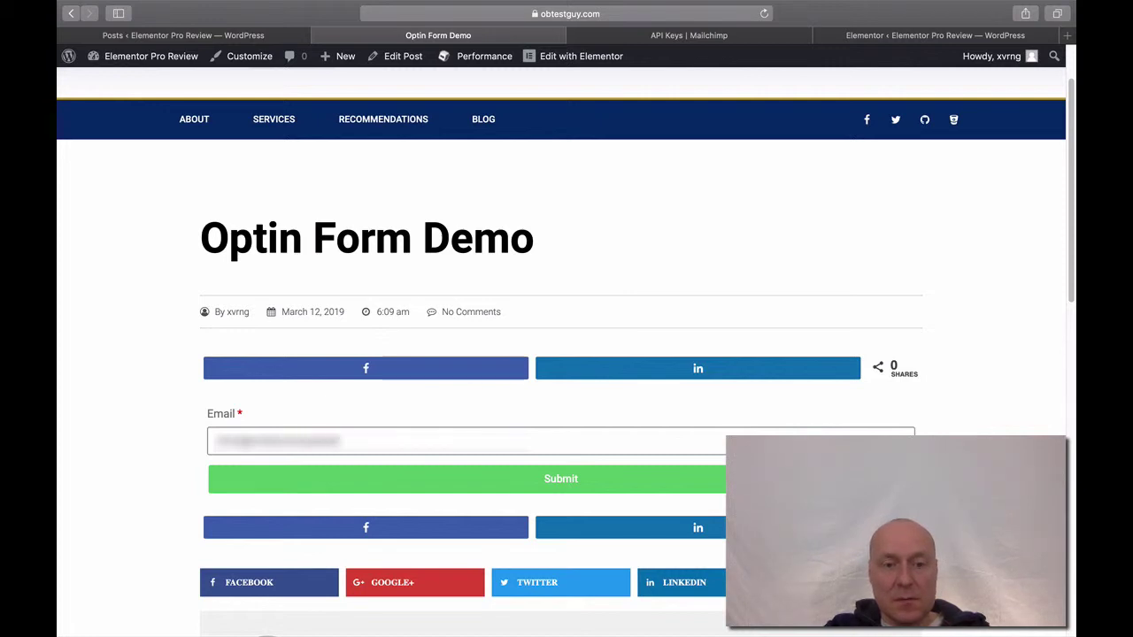
text(com)
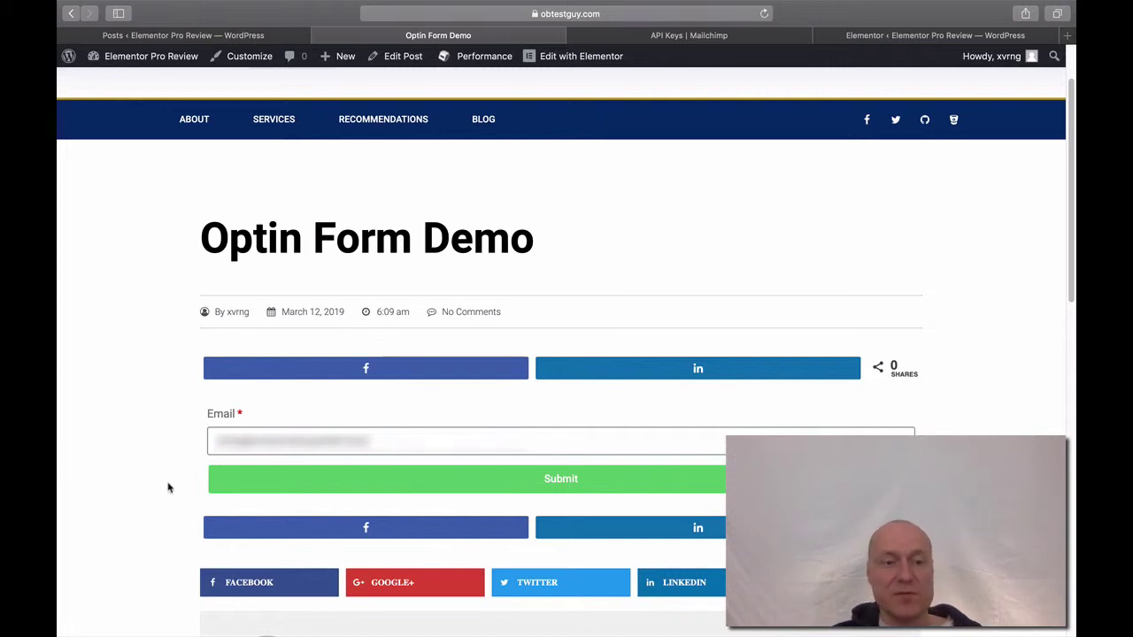
click(373, 480)
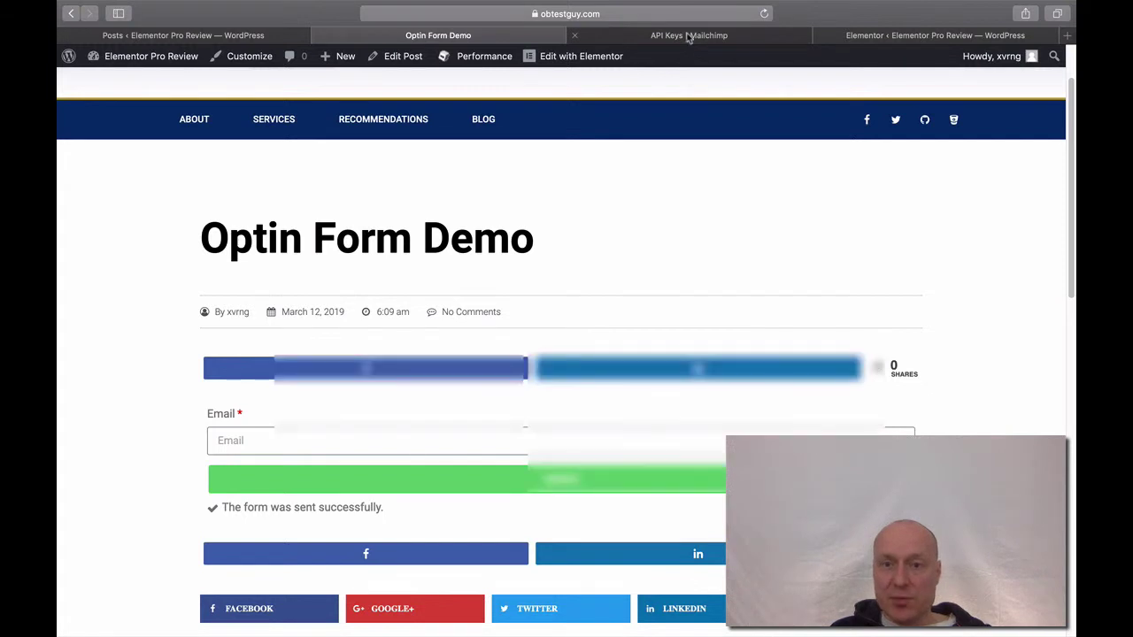
Open the Mailchimp audience's contacts view.
click(689, 35)
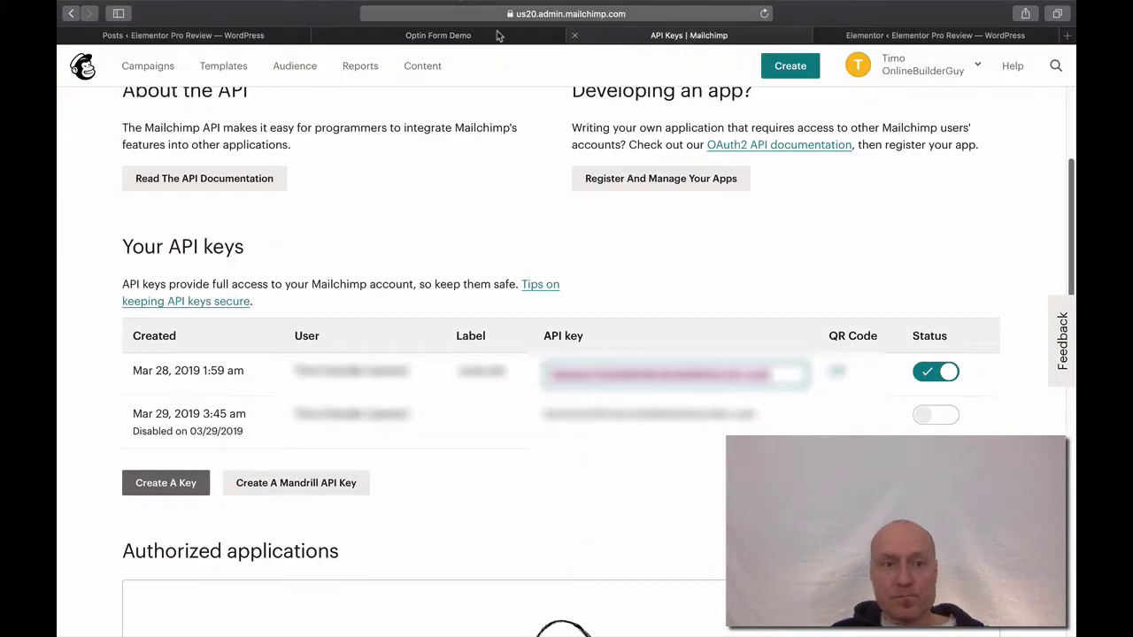
click(294, 66)
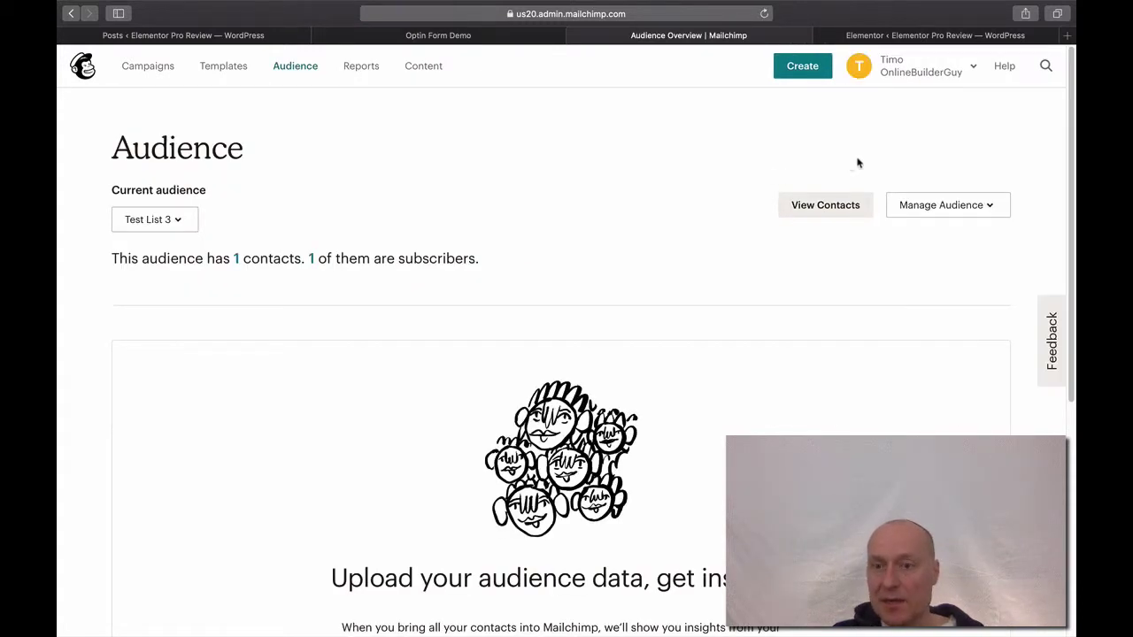
click(836, 218)
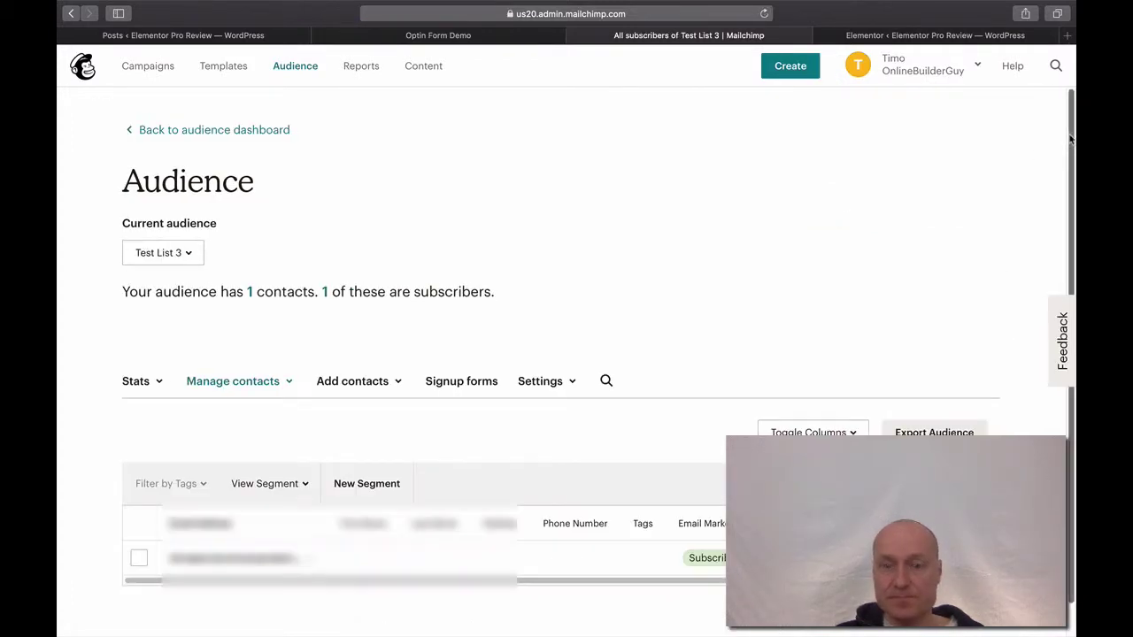
scroll(1070, 139, down, 1)
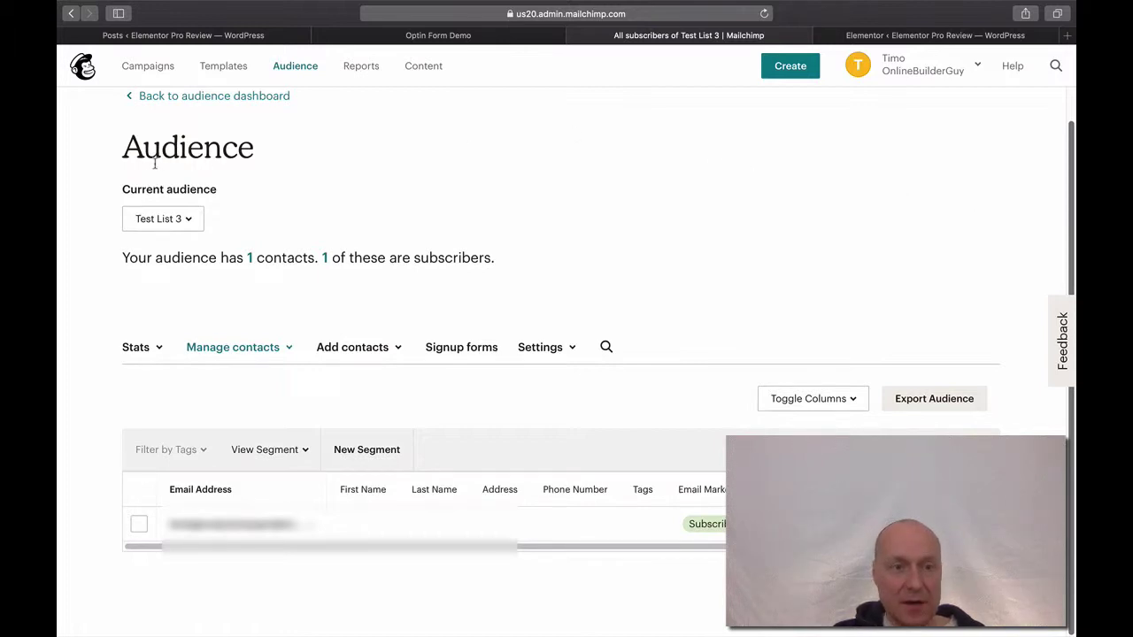
Confirm Test List 3 shows the test subscriber, then return to the Optin Form Demo tab.
click(190, 223)
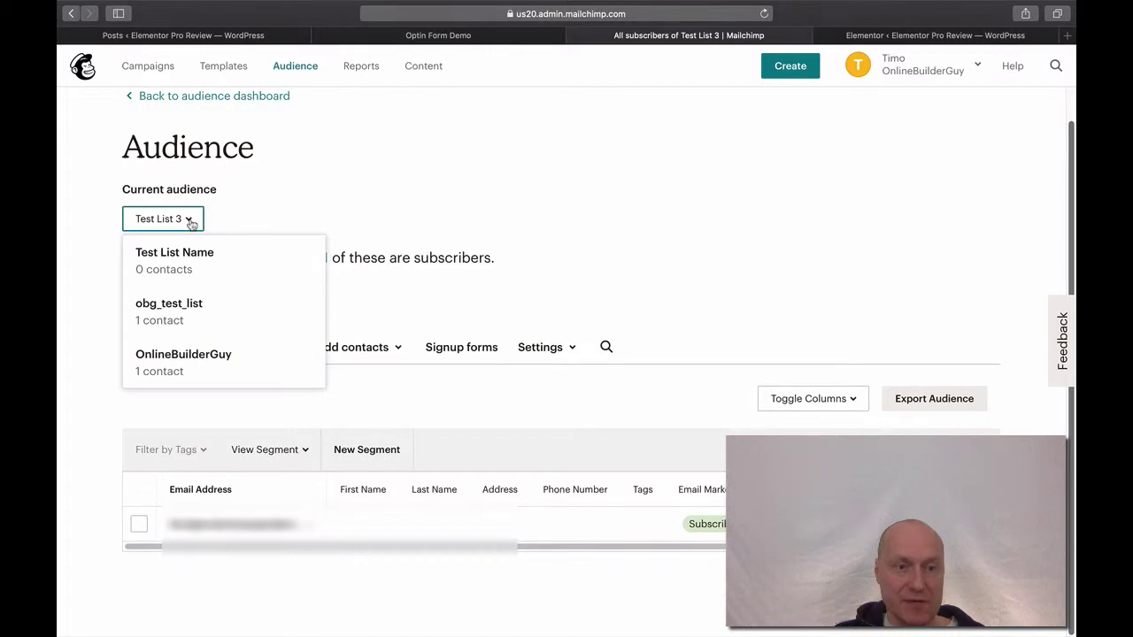
click(190, 223)
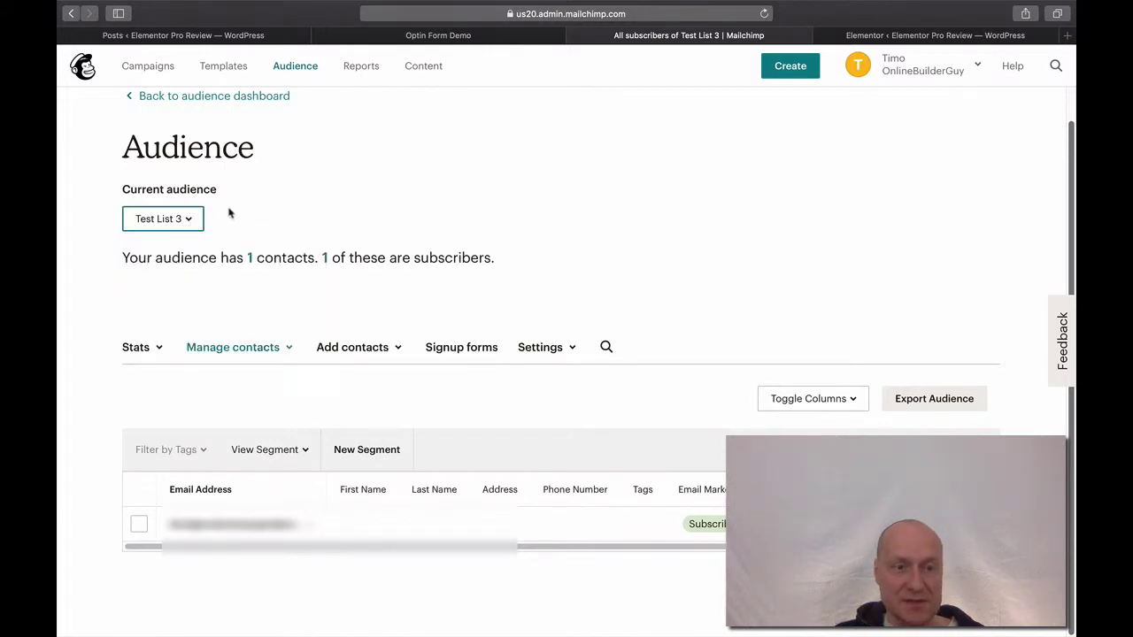
click(262, 214)
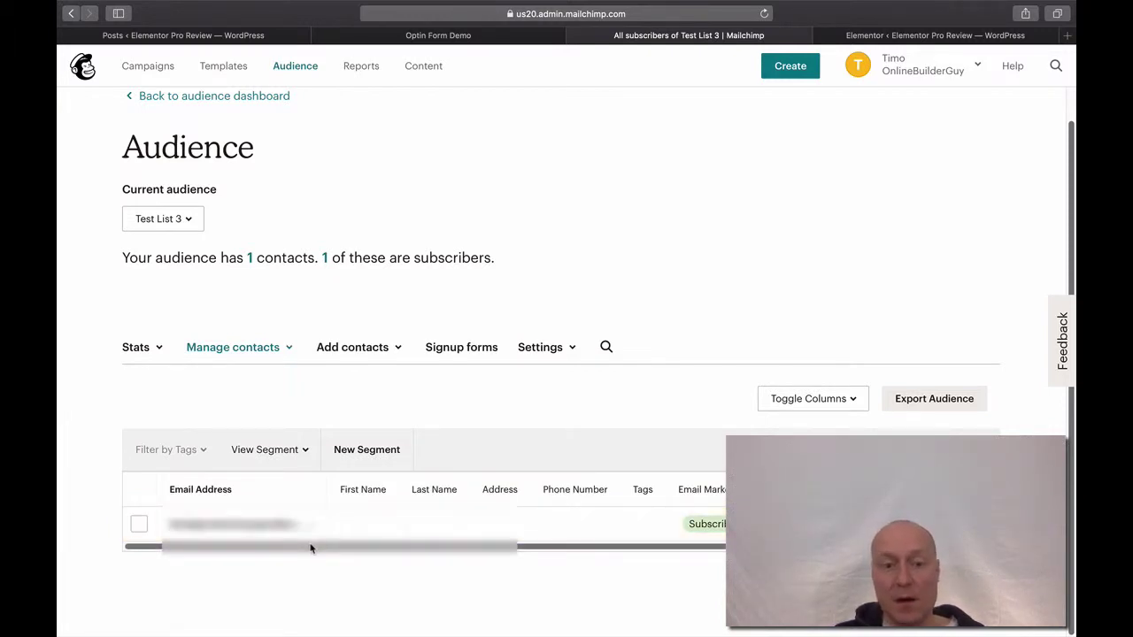
drag(310, 549, 304, 545)
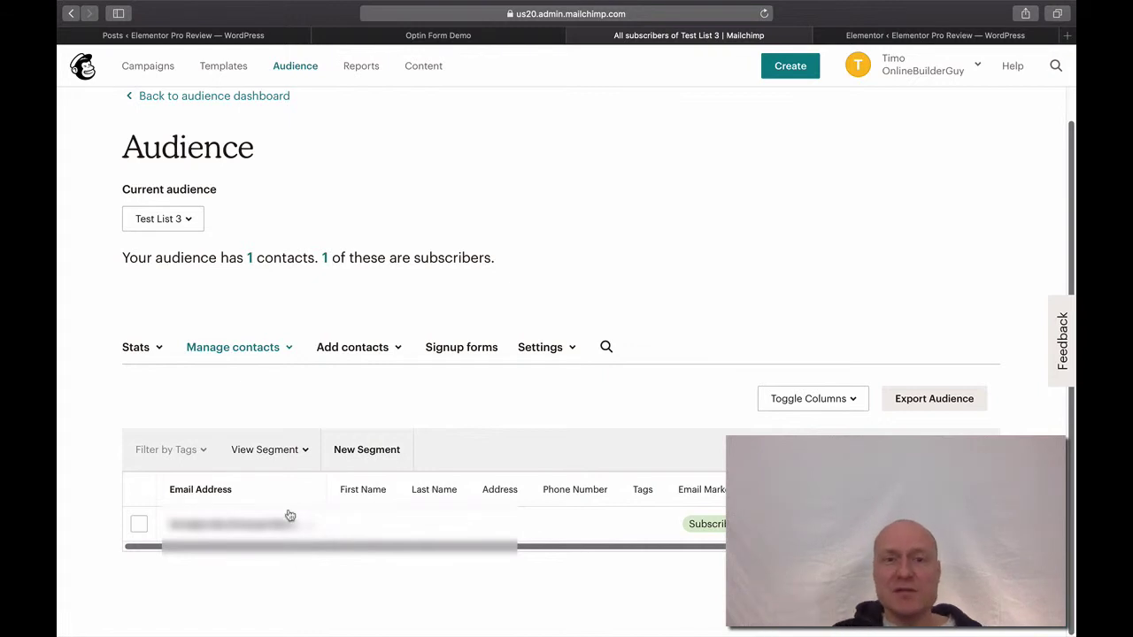
click(447, 36)
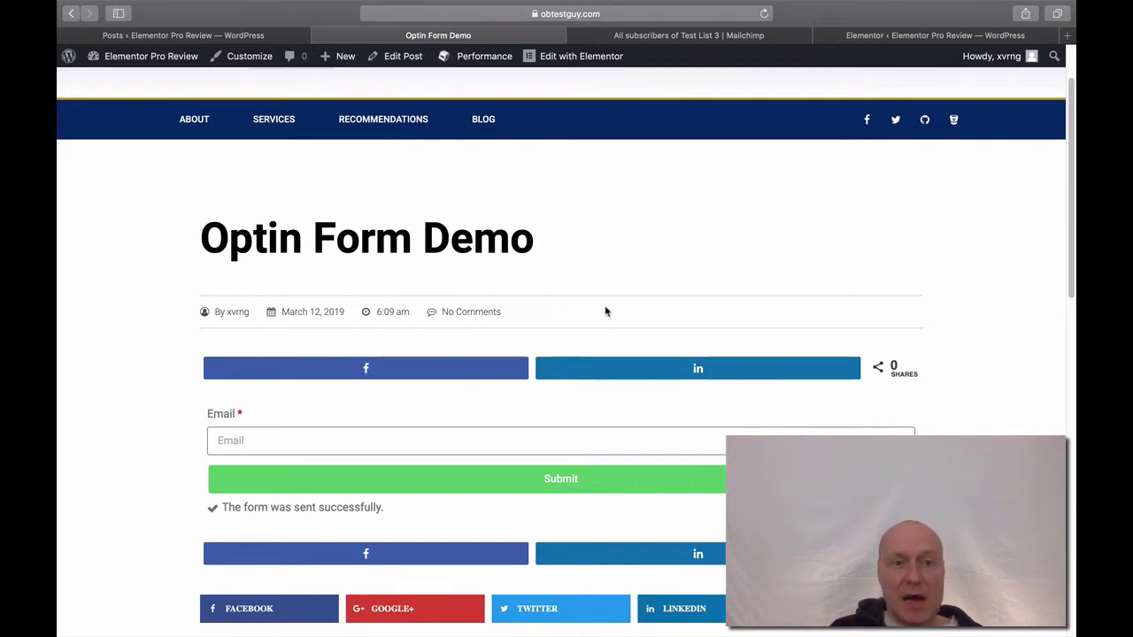
Reopen Optin Form Demo in Elementor and select its optin form.
click(198, 39)
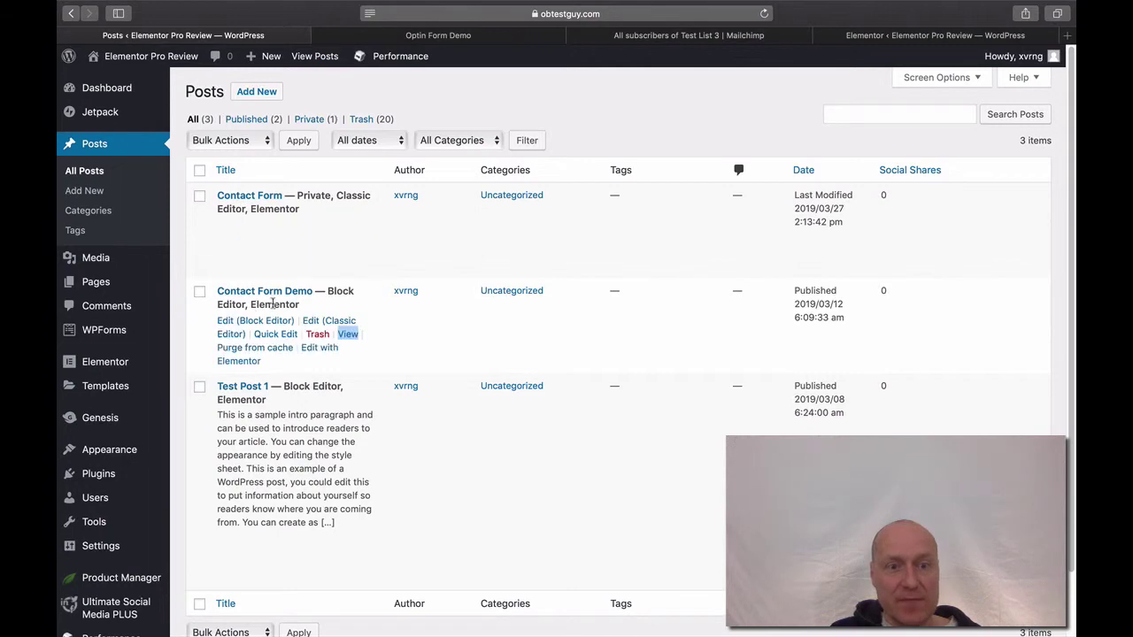
click(248, 358)
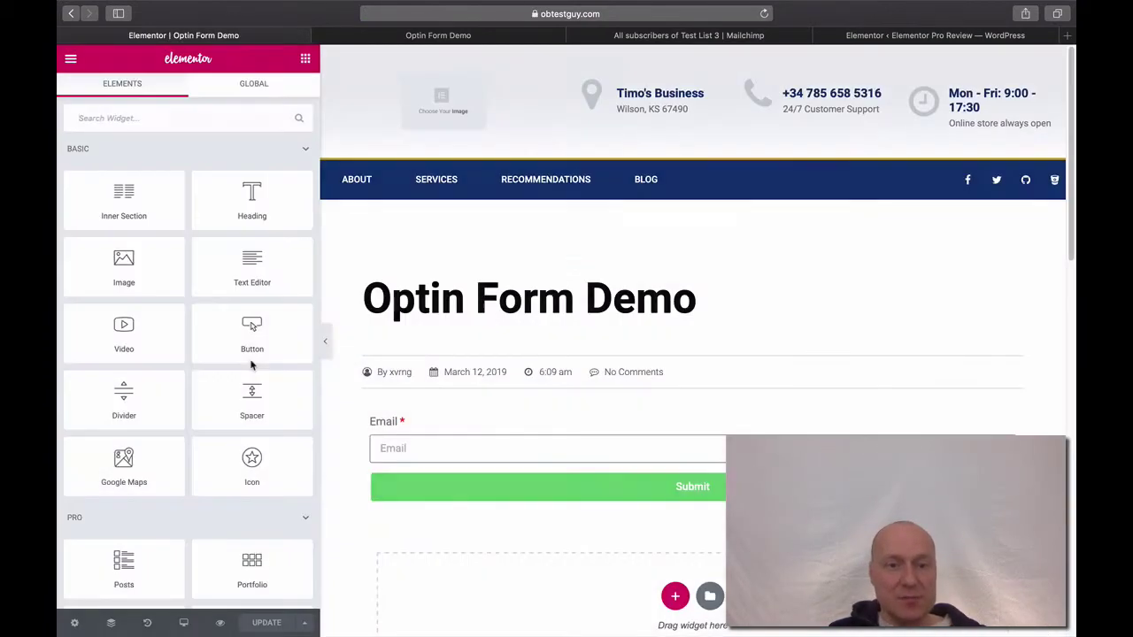
click(402, 440)
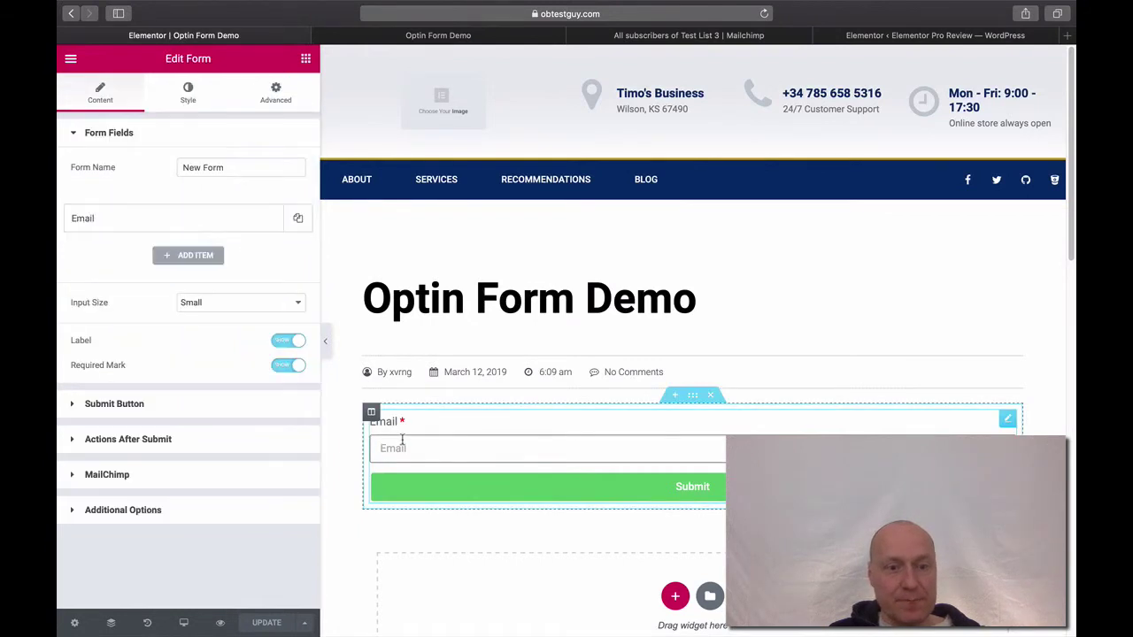
Remove and re-add MailChimp as the after-submit action, then update the page.
click(159, 439)
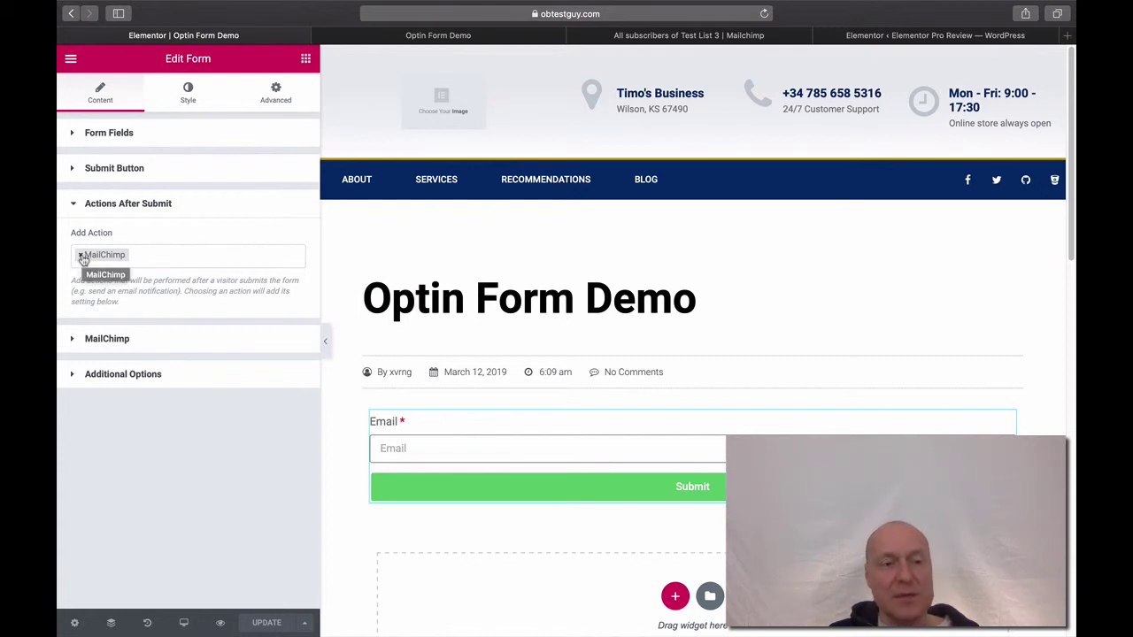
click(81, 256)
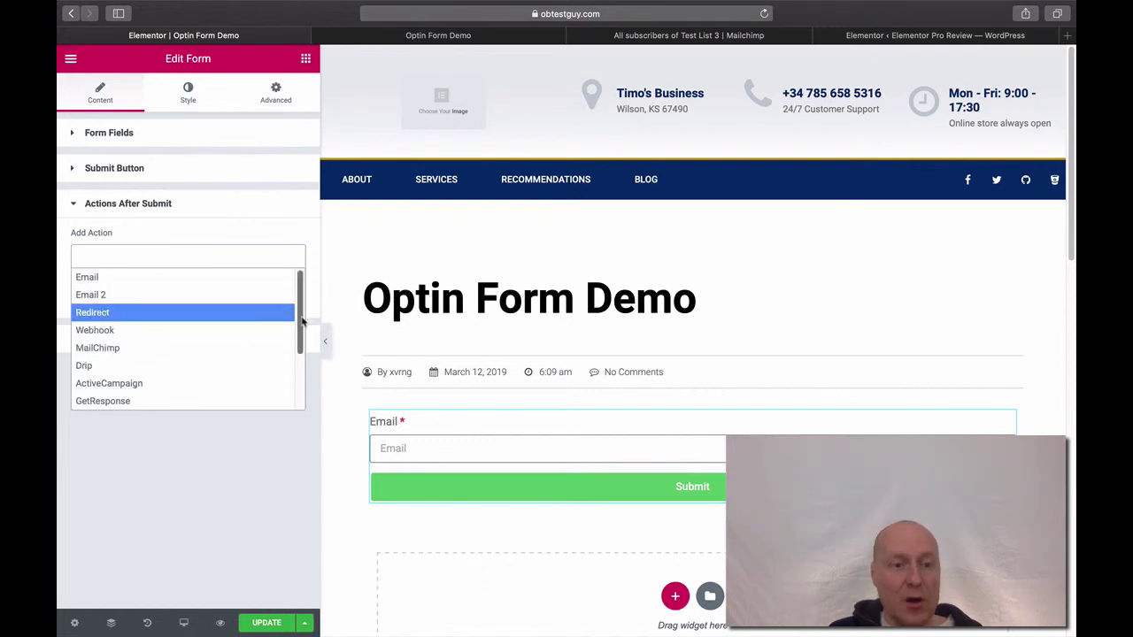
scroll(302, 323, down, 1)
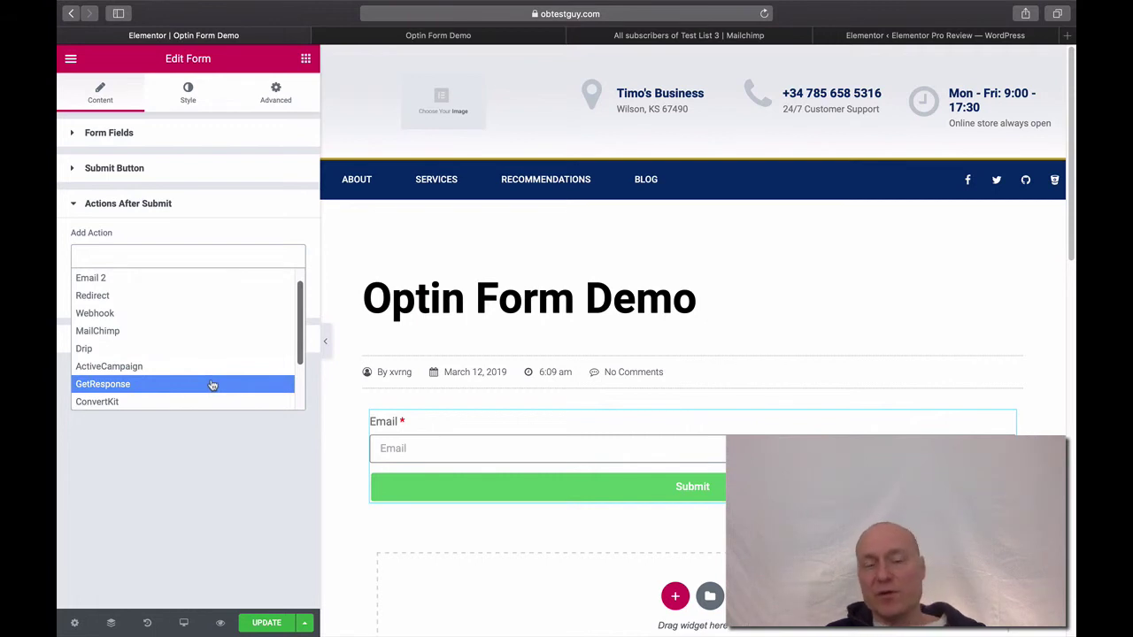
click(186, 333)
click(255, 627)
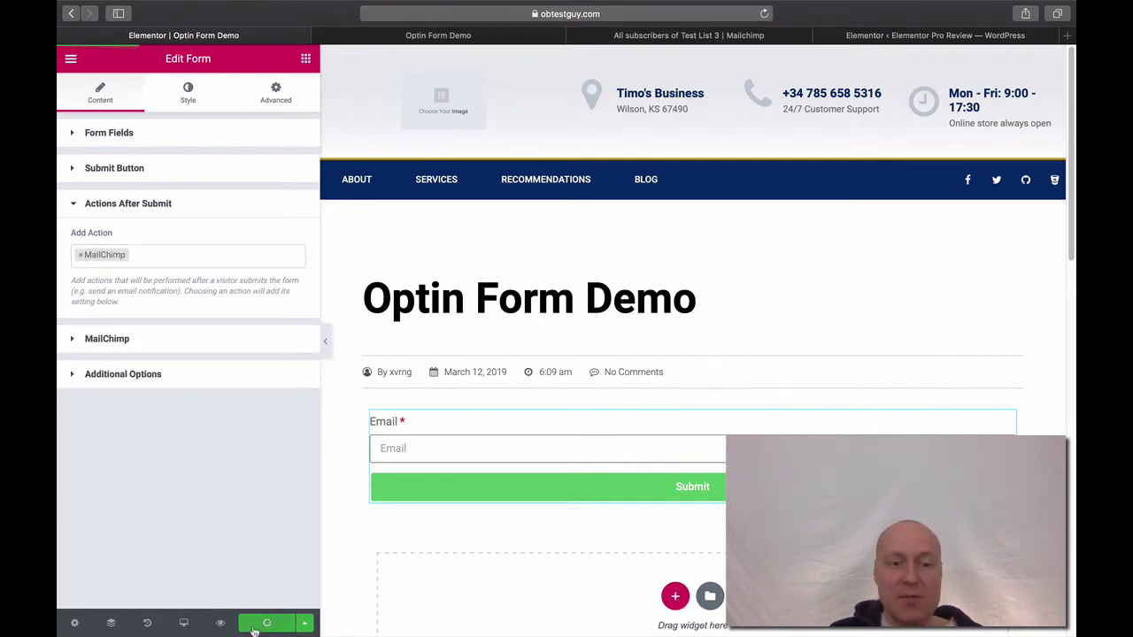